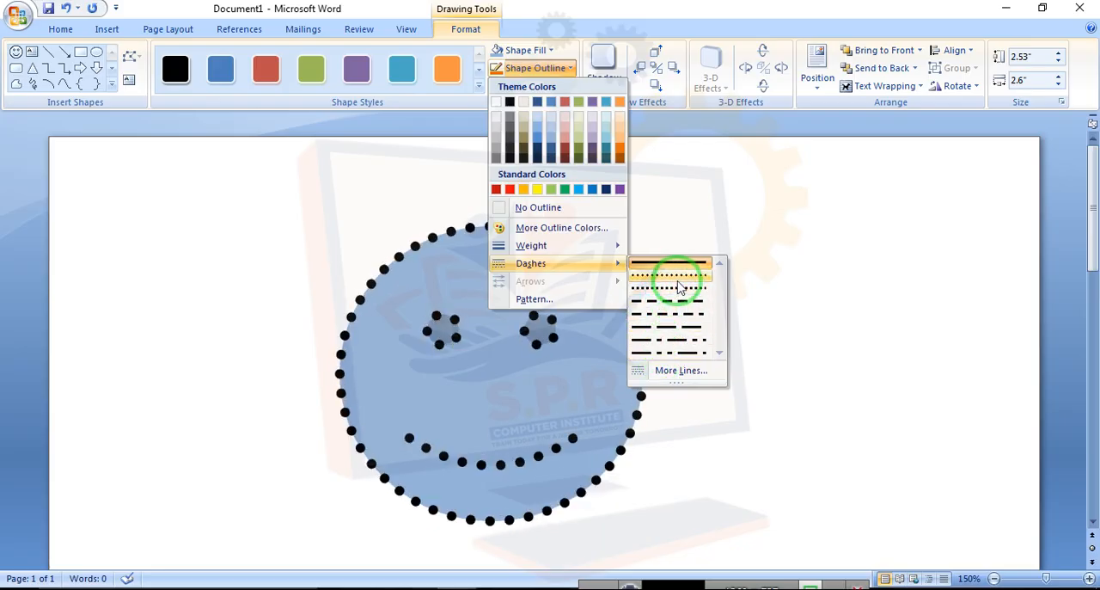
Set the smiley face's outline to a square dot dash style and a light orange color
left_click(679, 291)
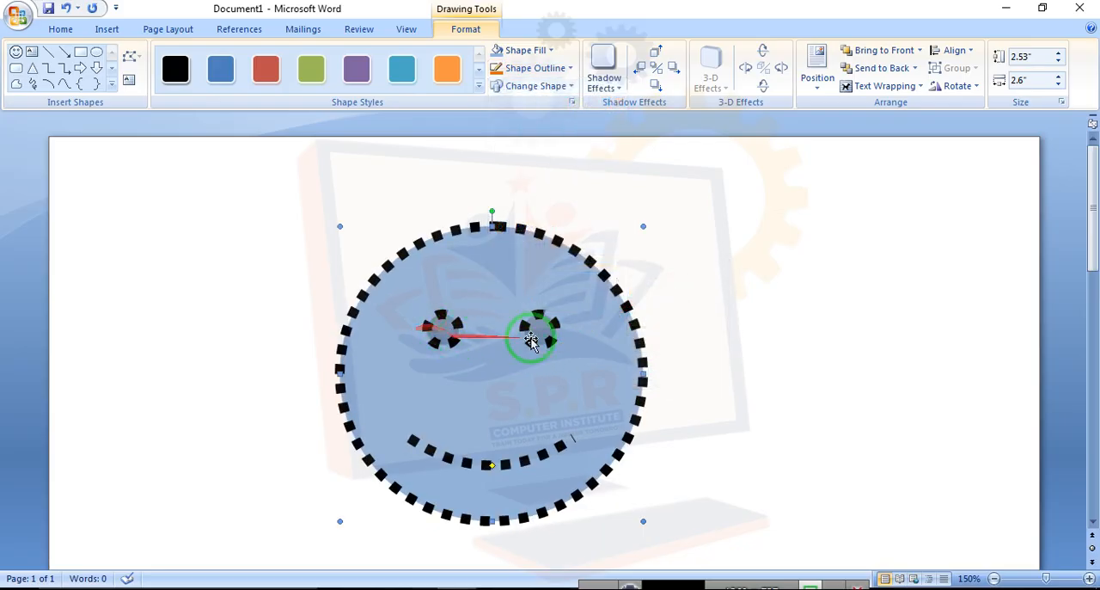
left_click(542, 68)
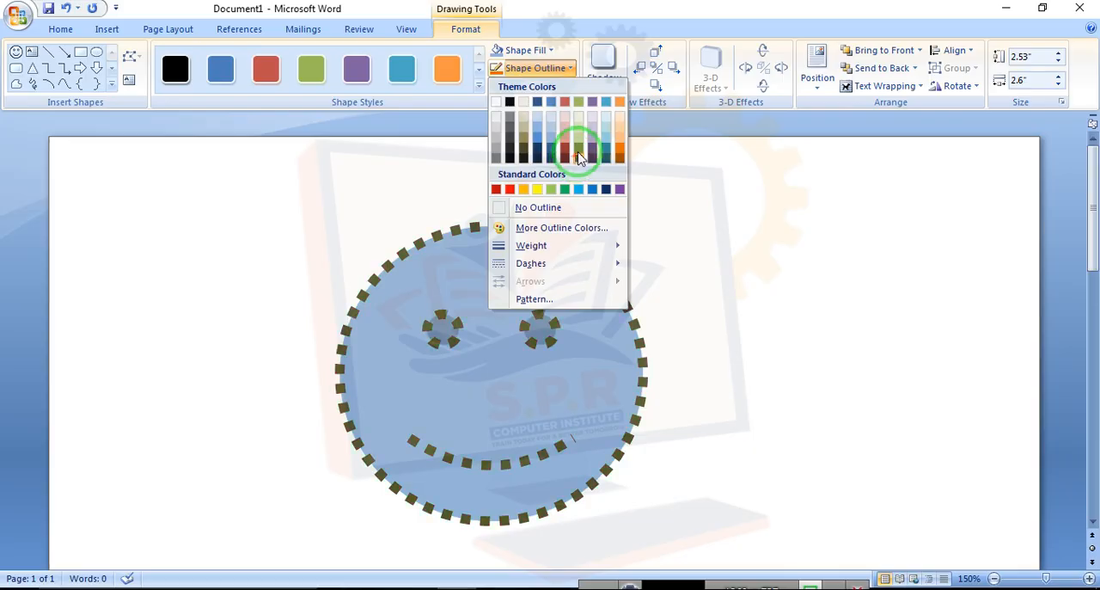
left_click(621, 142)
Move the smiley face and shrink it to about 2.15 by 2.33 inches
left_click_drag(504, 290, 622, 244)
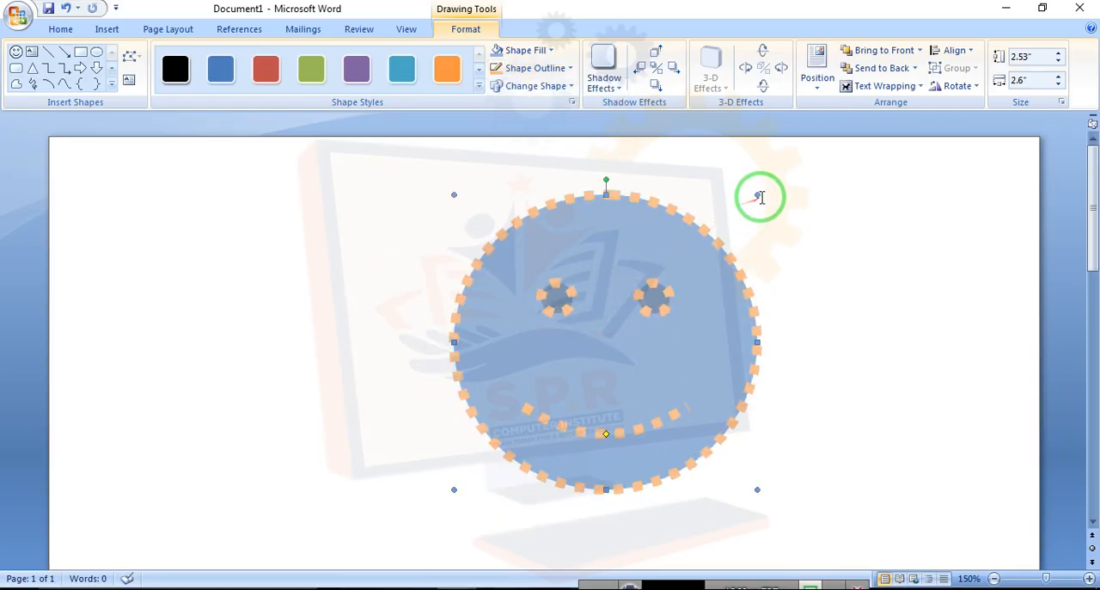
left_click_drag(625, 302, 725, 238)
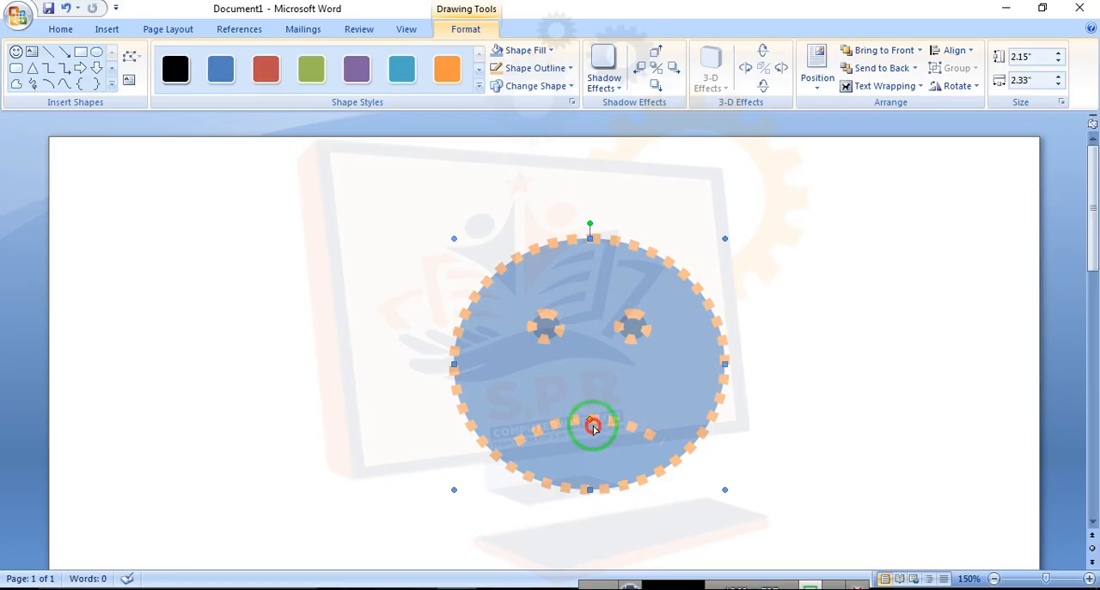
Flatten the smile's curve and rotate the smiley face slightly
left_click_drag(593, 428, 593, 464)
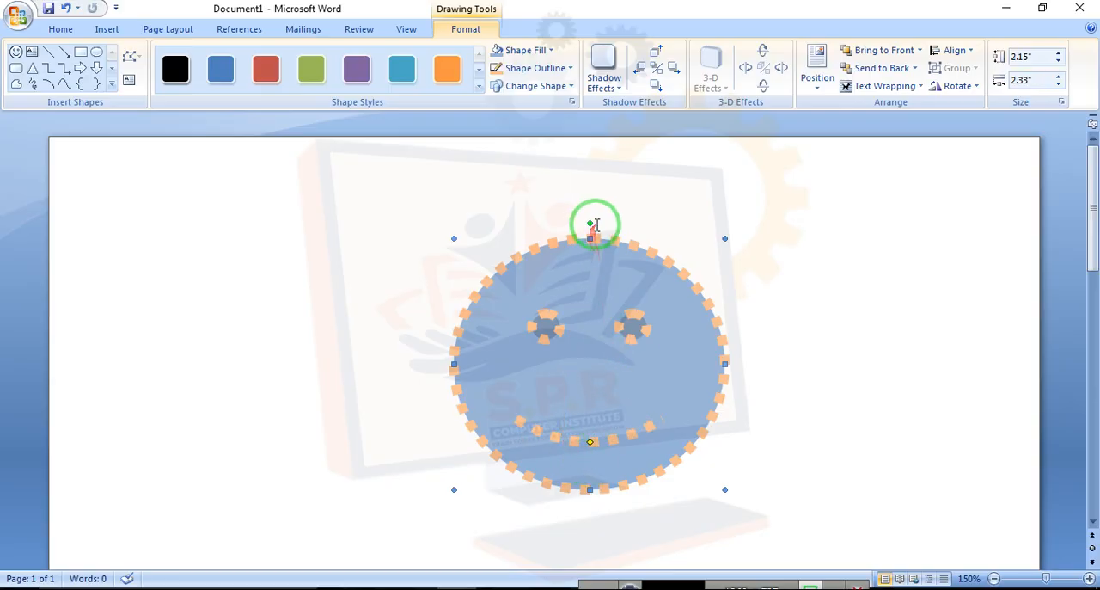
left_click_drag(608, 229, 585, 268)
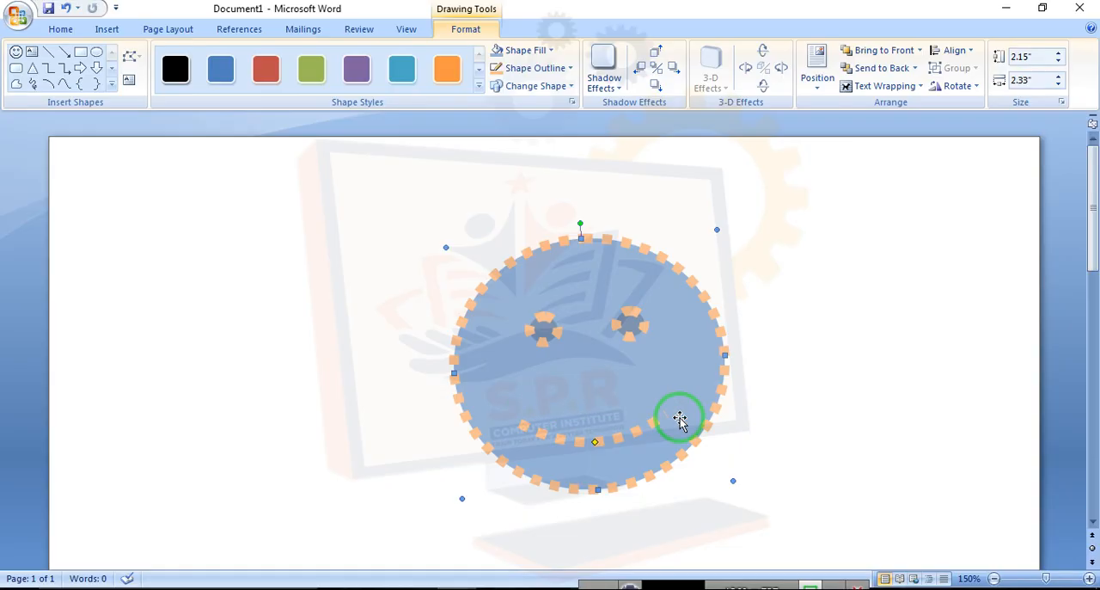
Delete the smiley face shape
key("Delete")
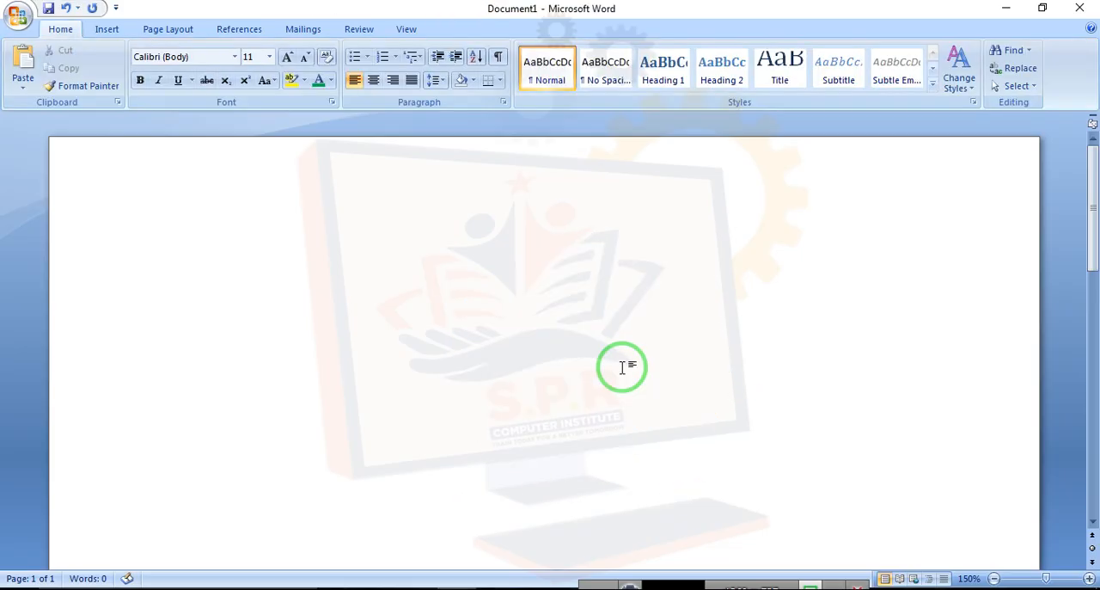
Start a Freeform shape and click out the tree's zigzag left side down to the trunk
left_click(102, 30)
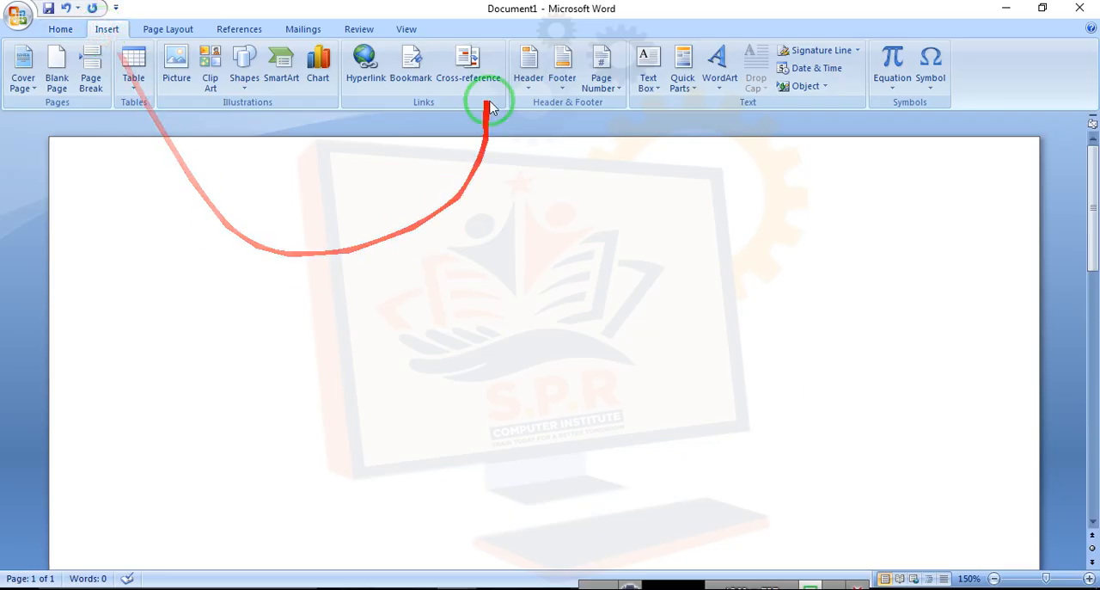
left_click(245, 68)
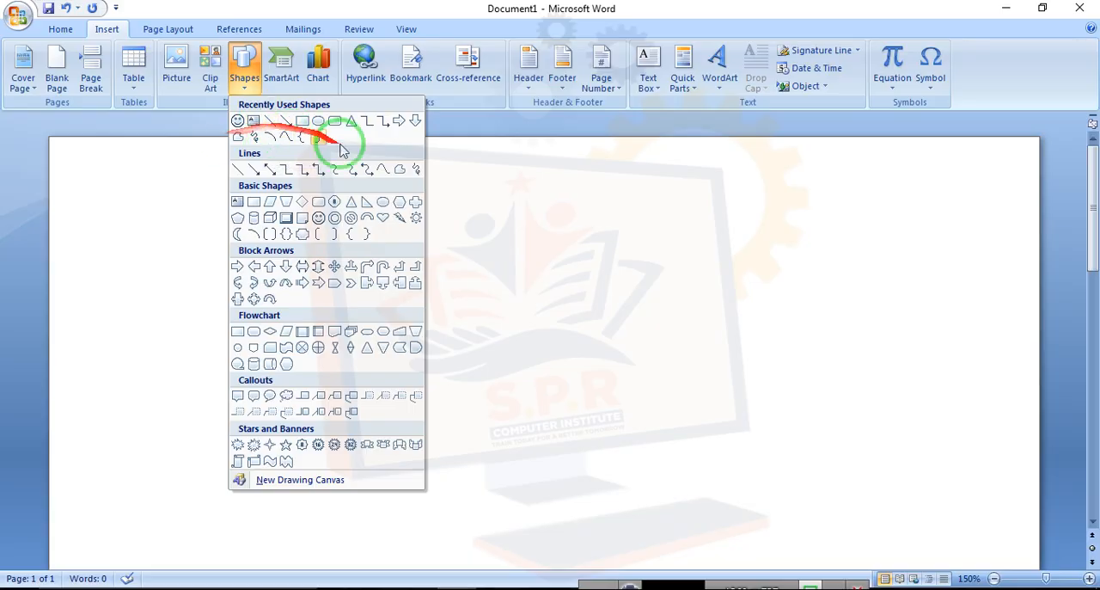
left_click(286, 137)
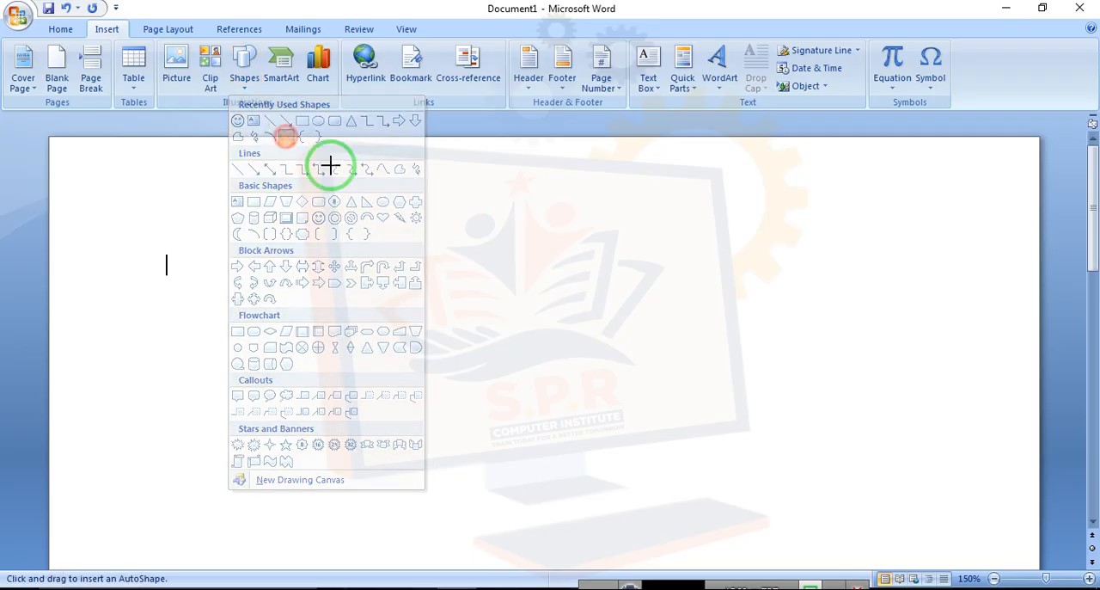
left_click(542, 169)
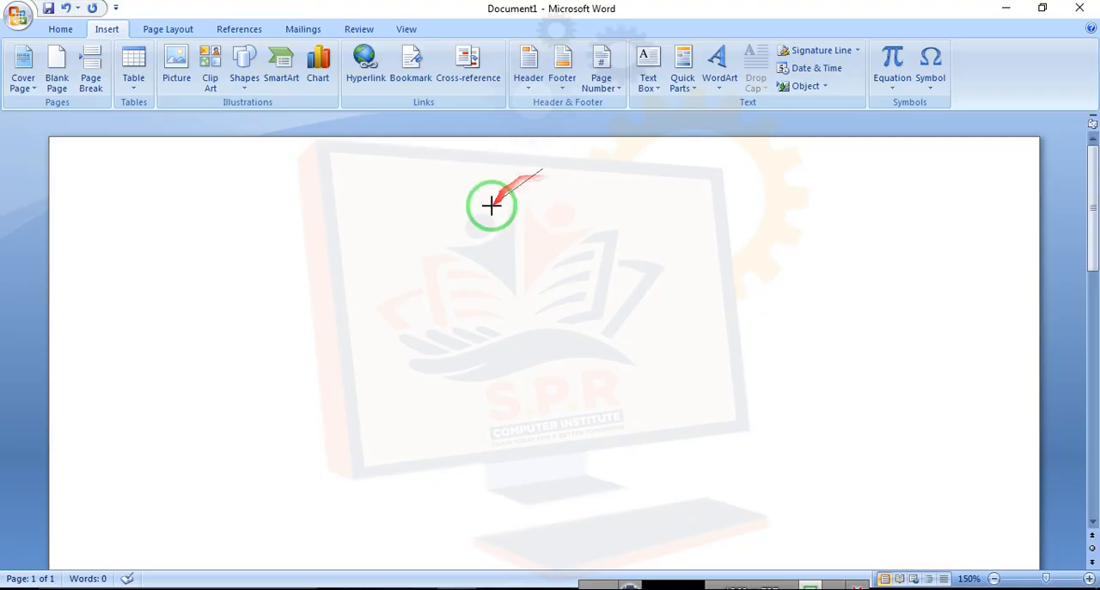
left_click(466, 248)
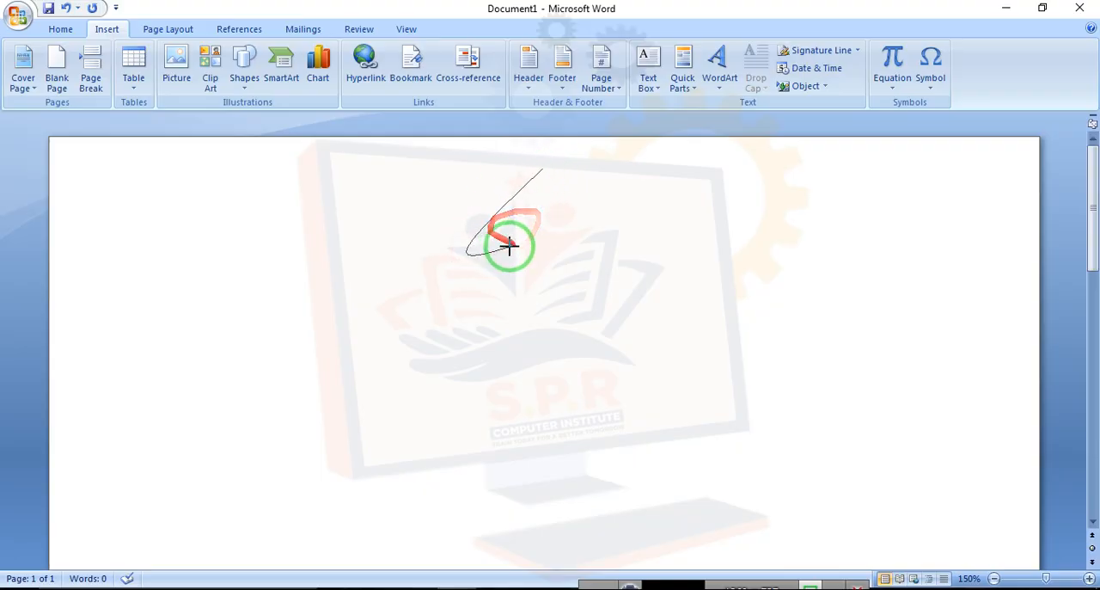
left_click(538, 209)
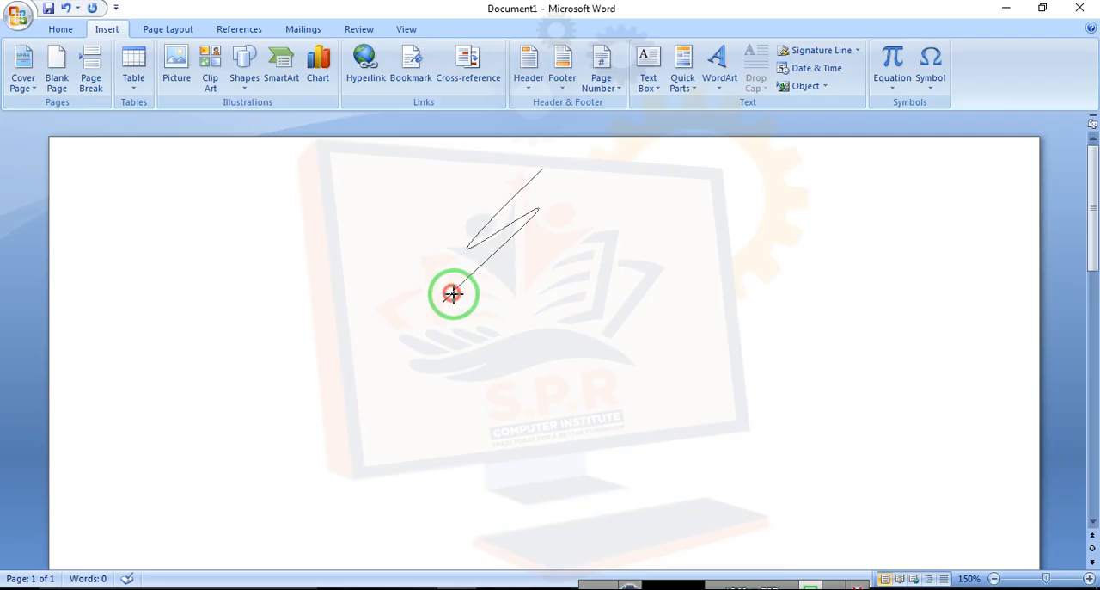
left_click(452, 292)
left_click(543, 247)
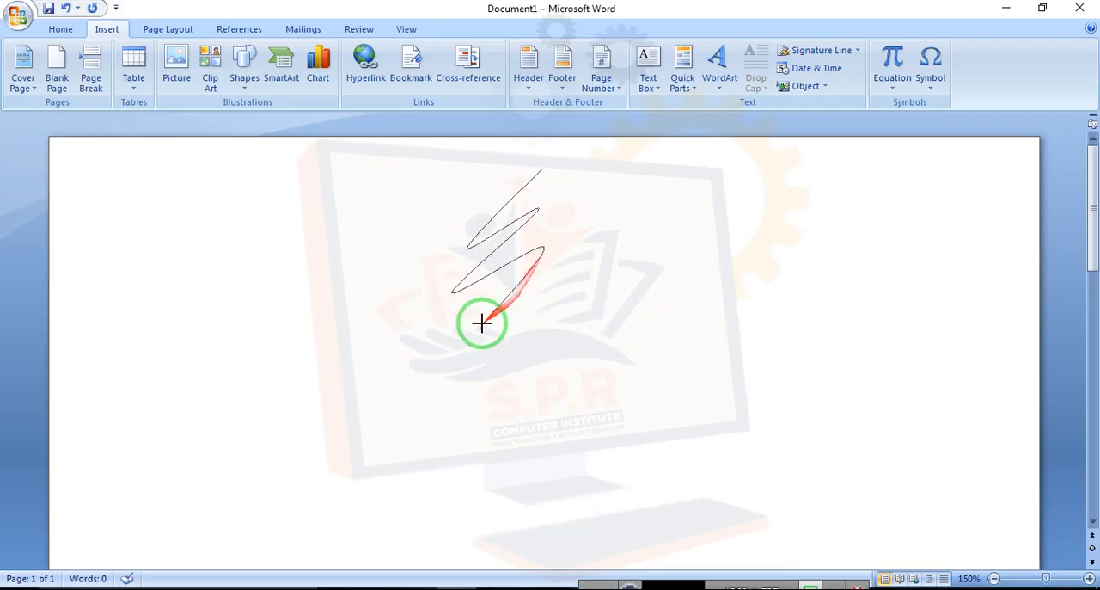
left_click(441, 357)
left_click(552, 306)
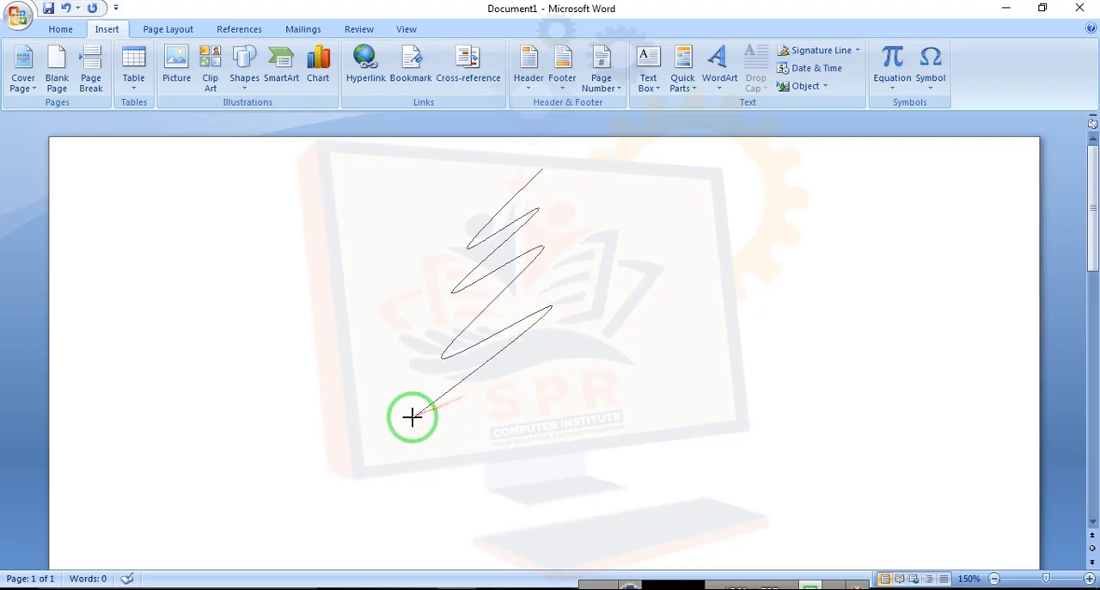
left_click(413, 419)
left_click(572, 387)
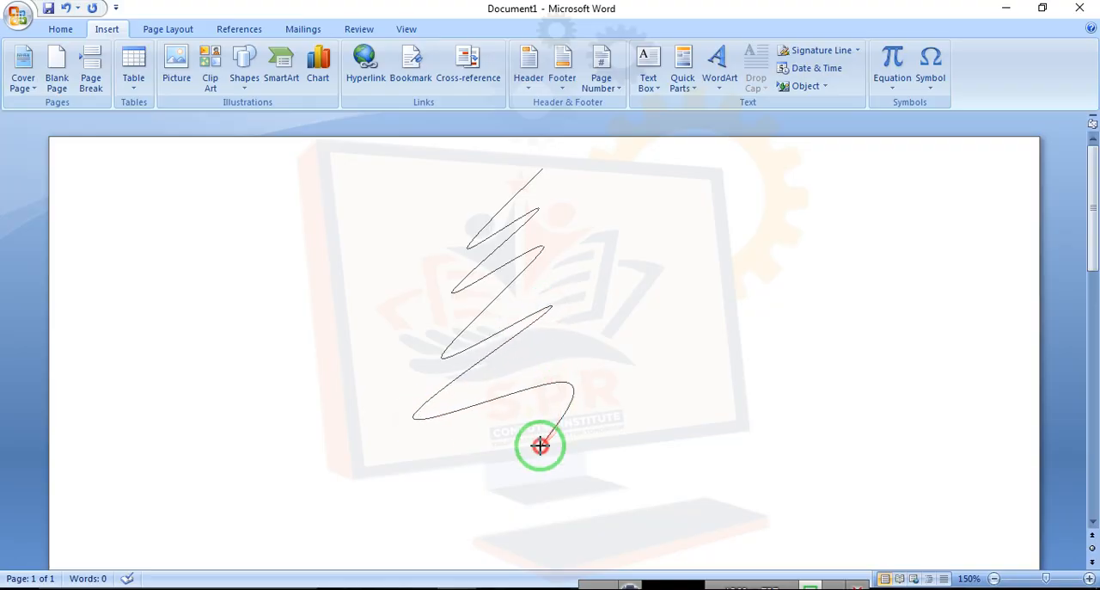
left_click(609, 442)
Continue the freeform up the tree's right side and close it at the starting point, about 2.7 by 2.5 inches
left_click(606, 381)
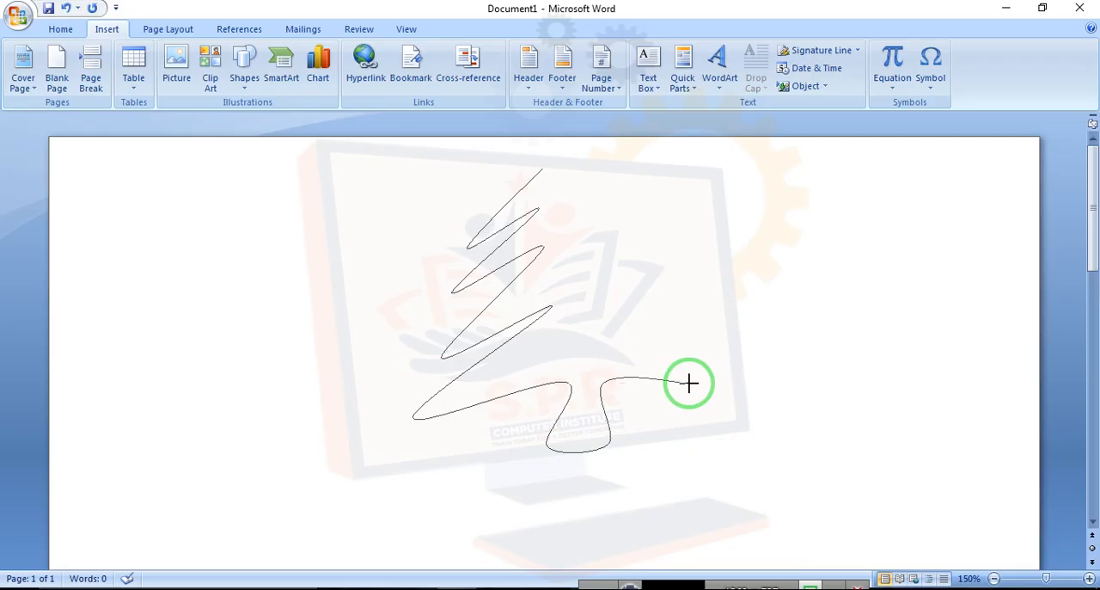
left_click(695, 384)
left_click(621, 320)
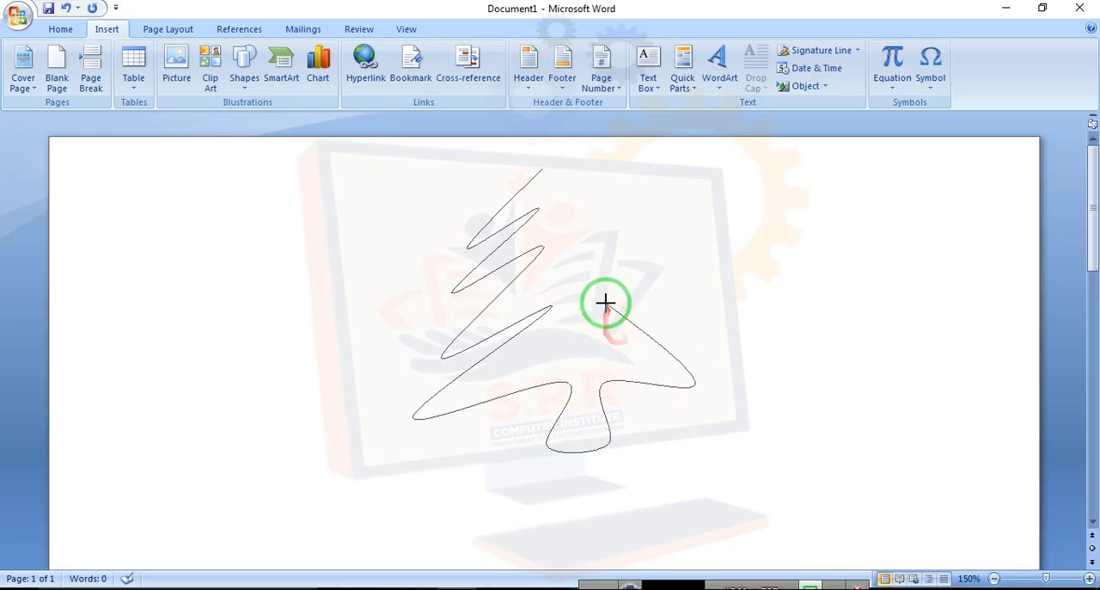
left_click(608, 293)
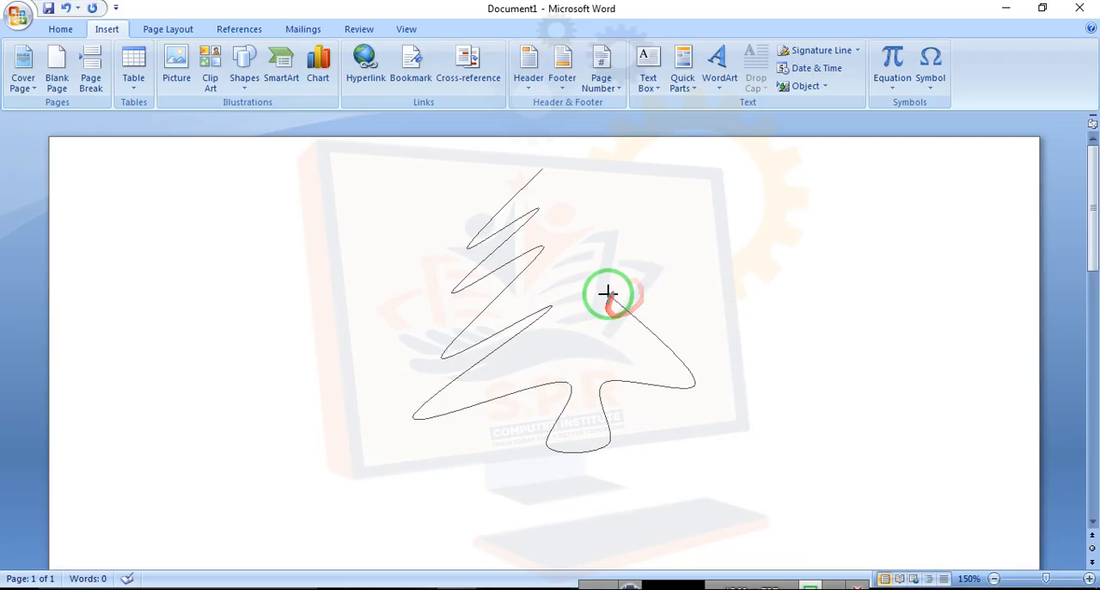
left_click(681, 317)
left_click(599, 232)
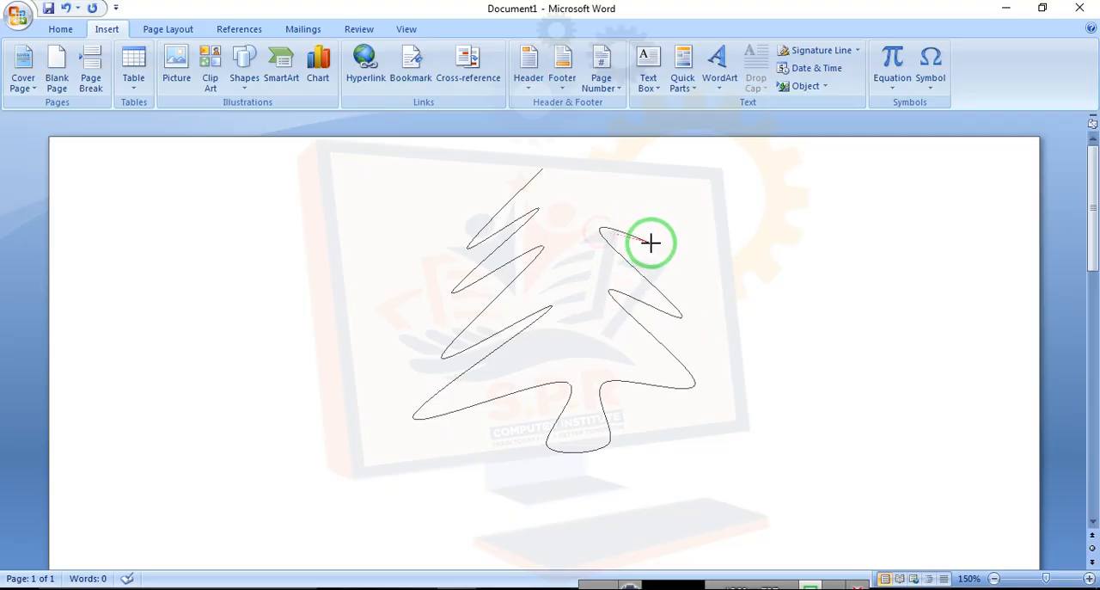
left_click(588, 188)
left_click(629, 202)
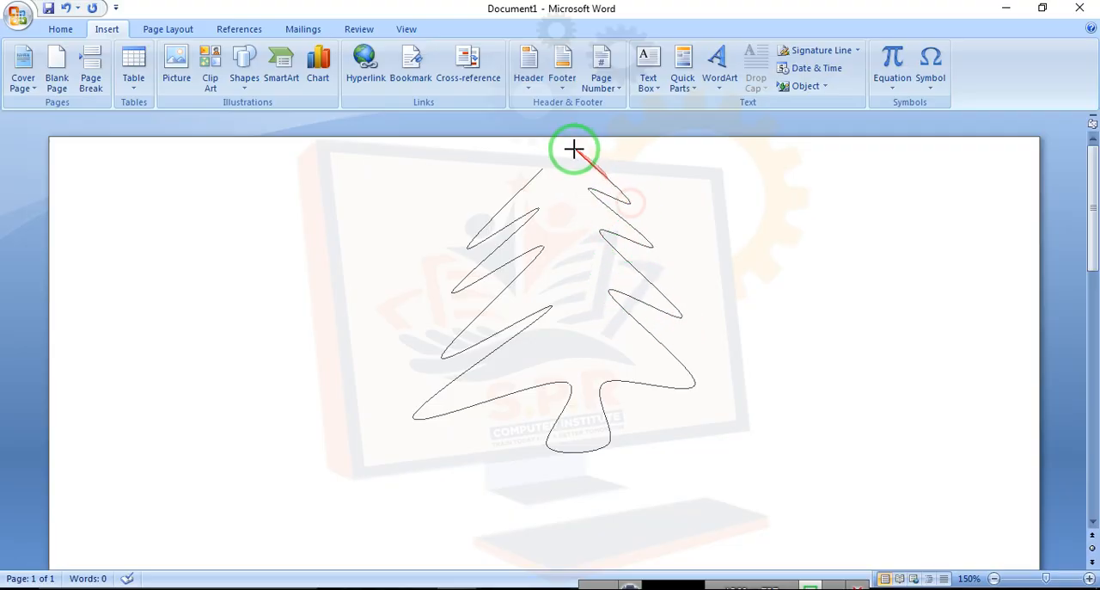
left_click(544, 167)
Move the tree shape and enlarge it to about 3.08 by 2.8 inches
mouse_move(524, 290)
left_mouse_down()
mouse_move(580, 269)
mouse_move(513, 327)
mouse_move(604, 348)
left_mouse_up()
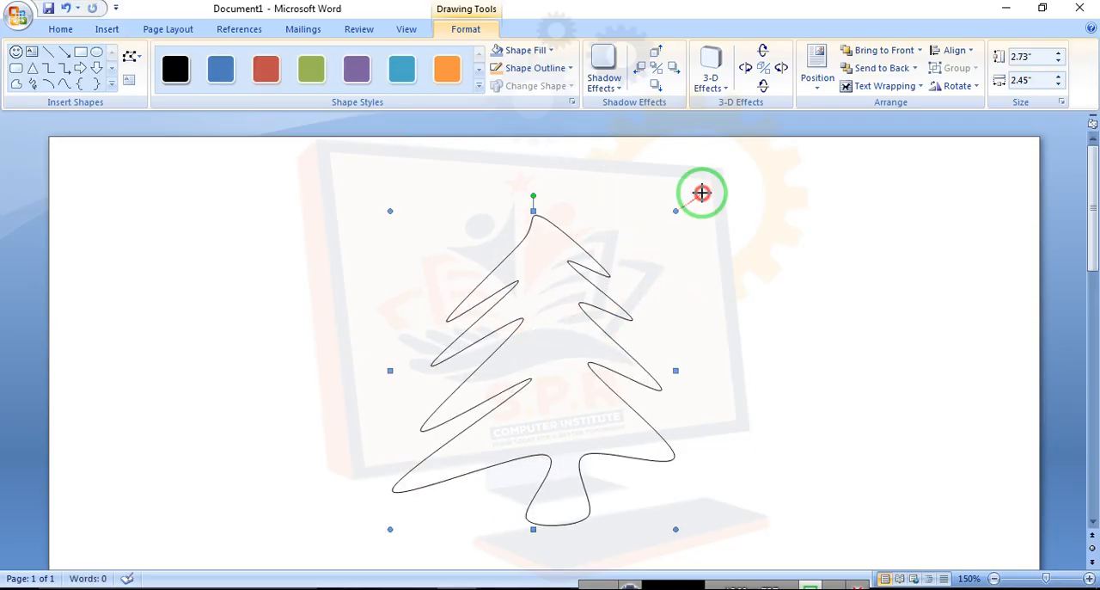
left_click_drag(703, 193, 717, 169)
left_click_drag(599, 300, 578, 314)
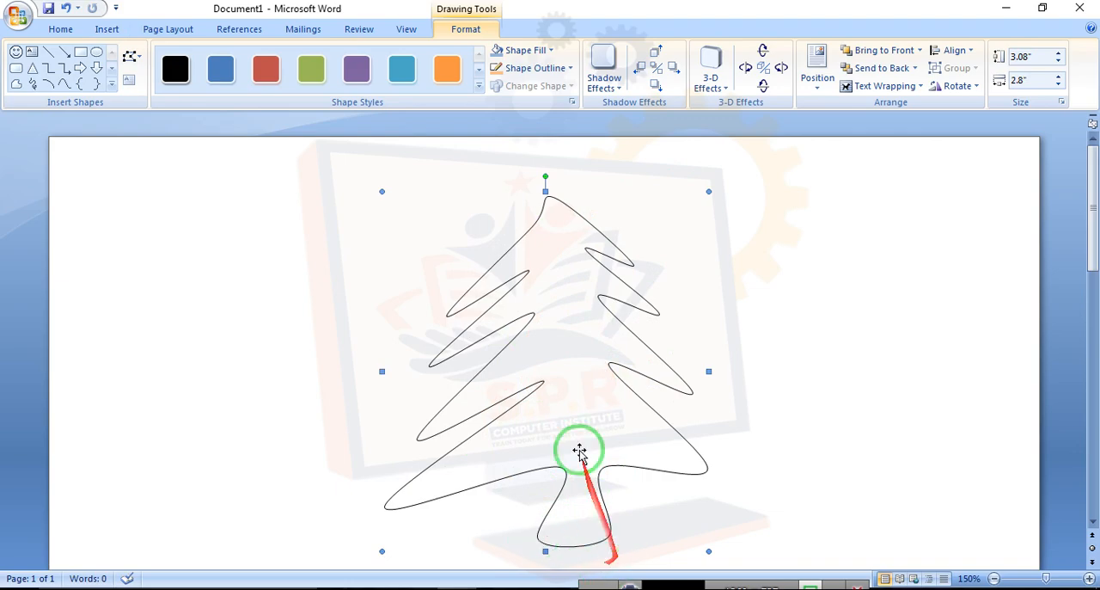
Edit the tree's points, pulling the lower right branch tips outward
right_click(545, 311)
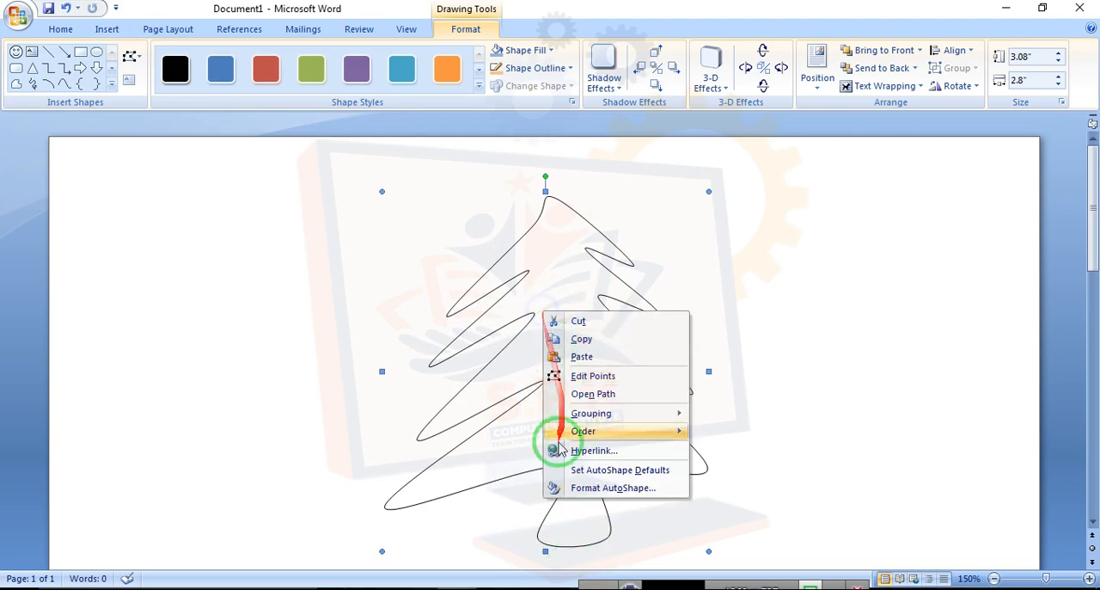
left_click(572, 379)
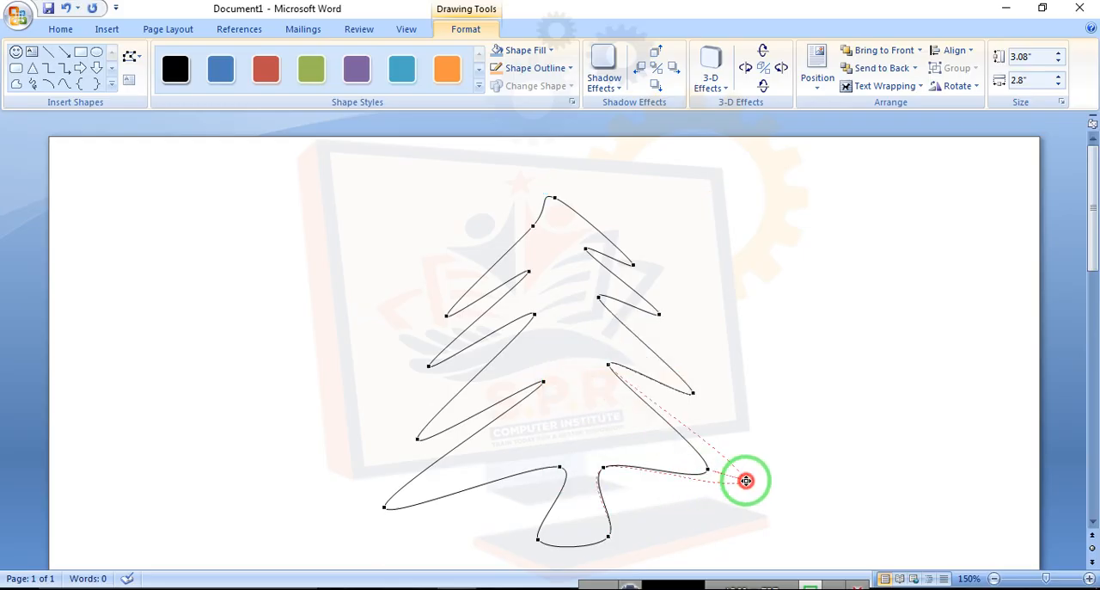
left_click_drag(746, 481, 755, 488)
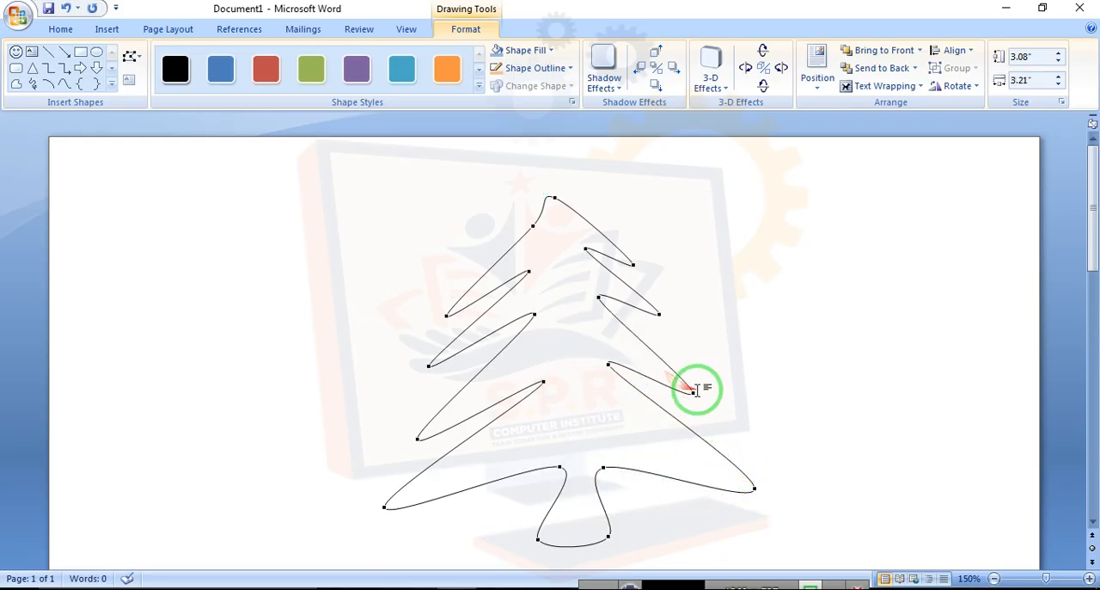
left_click_drag(711, 392, 705, 416)
Drag the upper right branch point and the treetop points to reshape the top of the tree
mouse_move(659, 316)
left_mouse_down()
mouse_move(700, 358)
mouse_move(690, 344)
left_mouse_up()
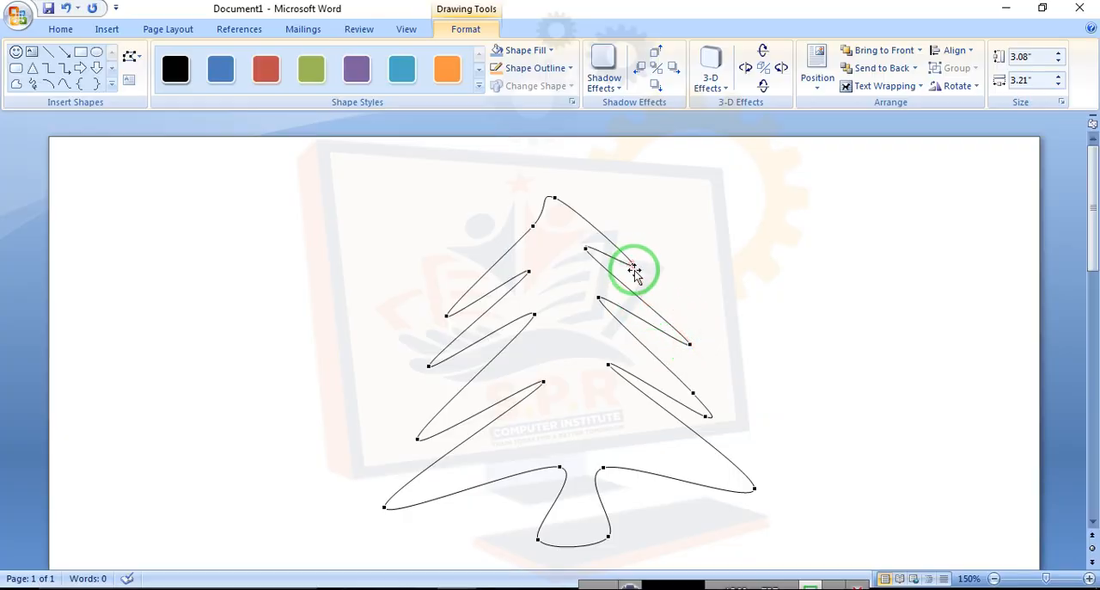
left_click_drag(667, 285, 666, 285)
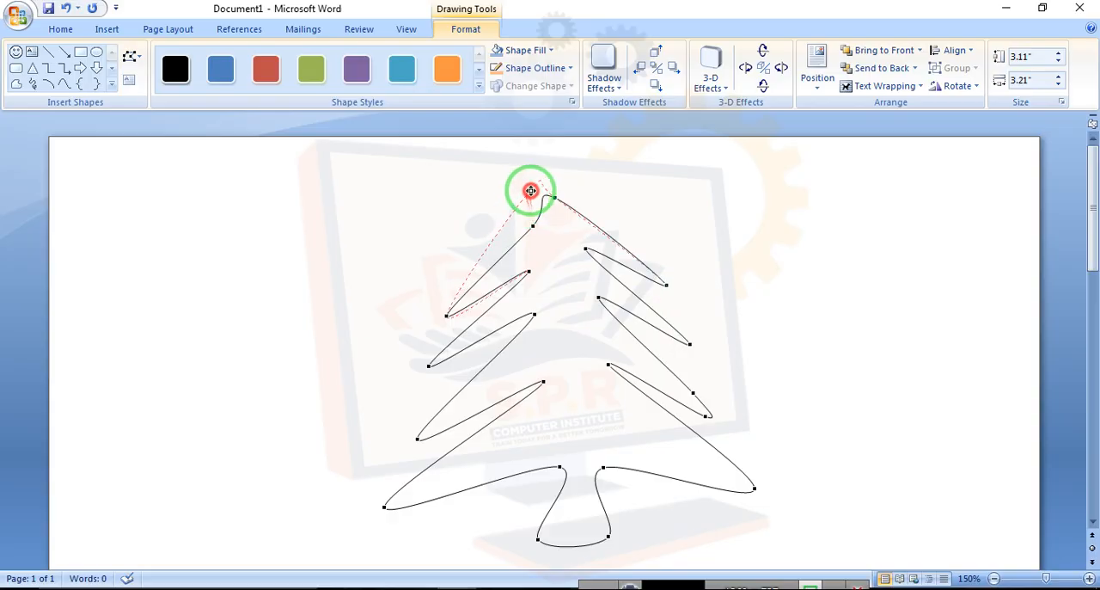
left_click_drag(530, 190, 563, 175)
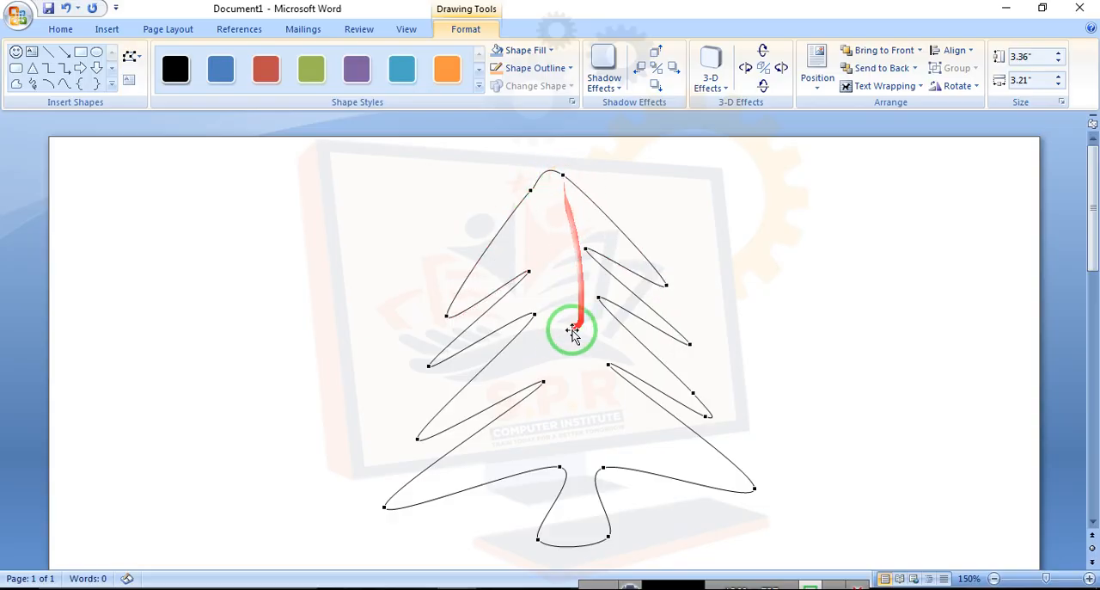
Fill the tree with the light blue standard color
left_click(537, 52)
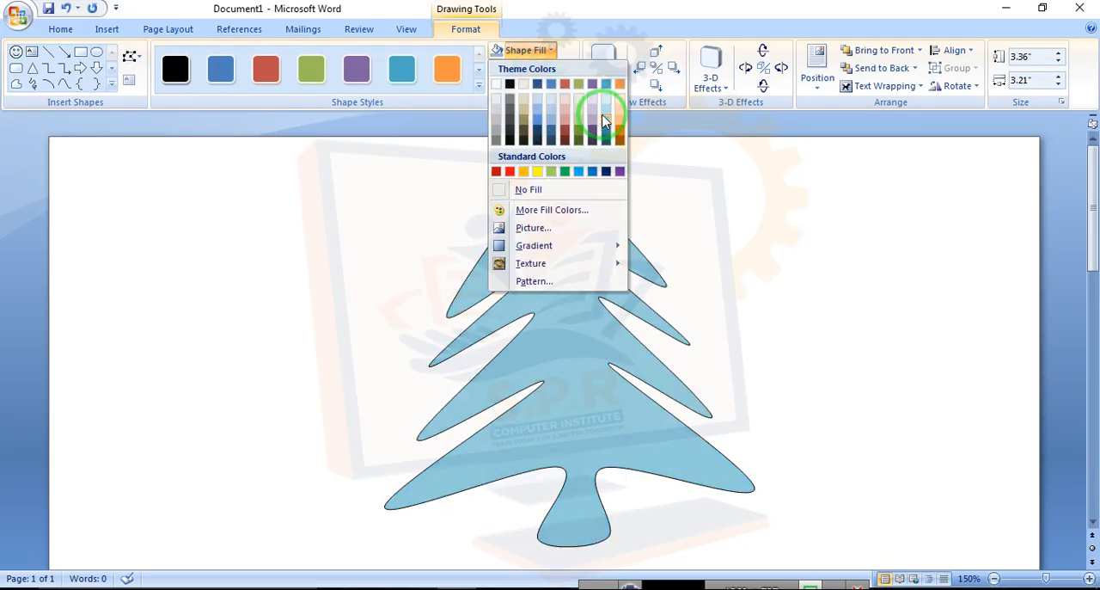
left_click(580, 171)
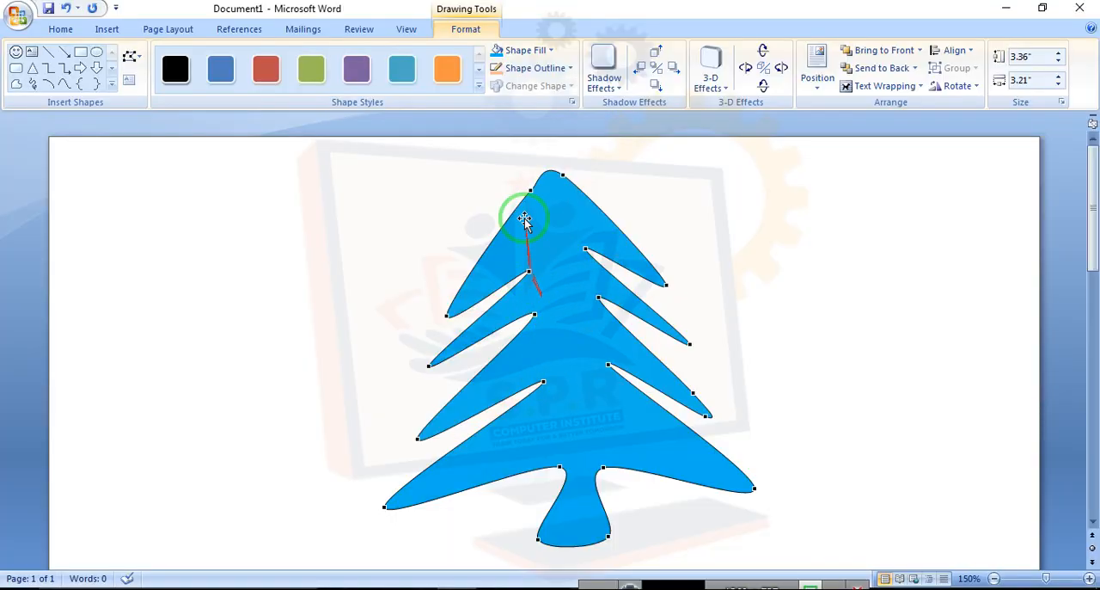
Apply a dark-variation gradient to the tree's fill
left_click(551, 51)
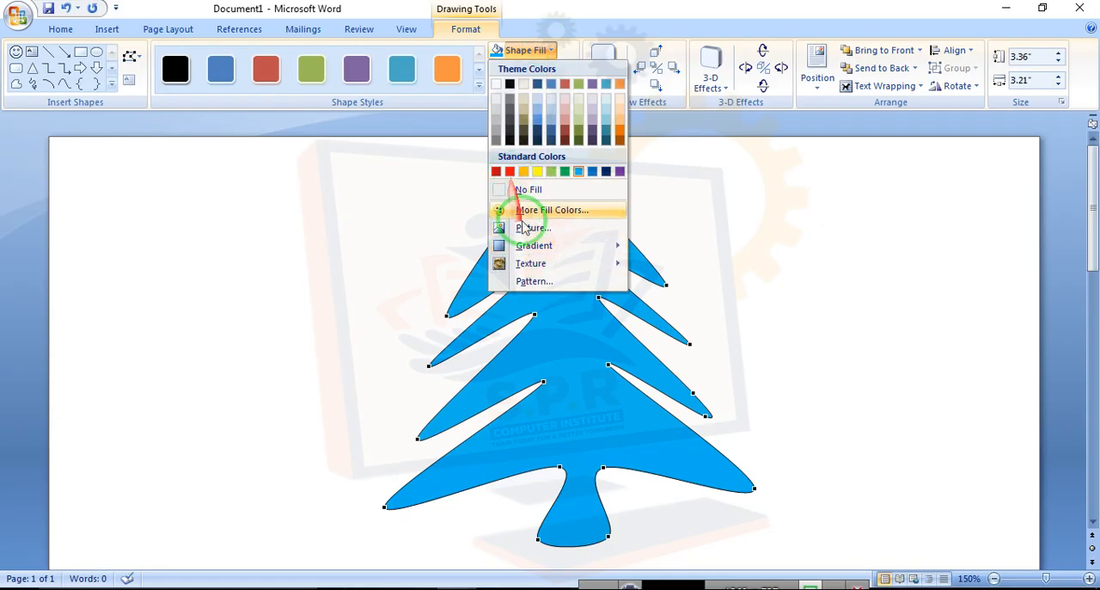
mouse_move(559, 251)
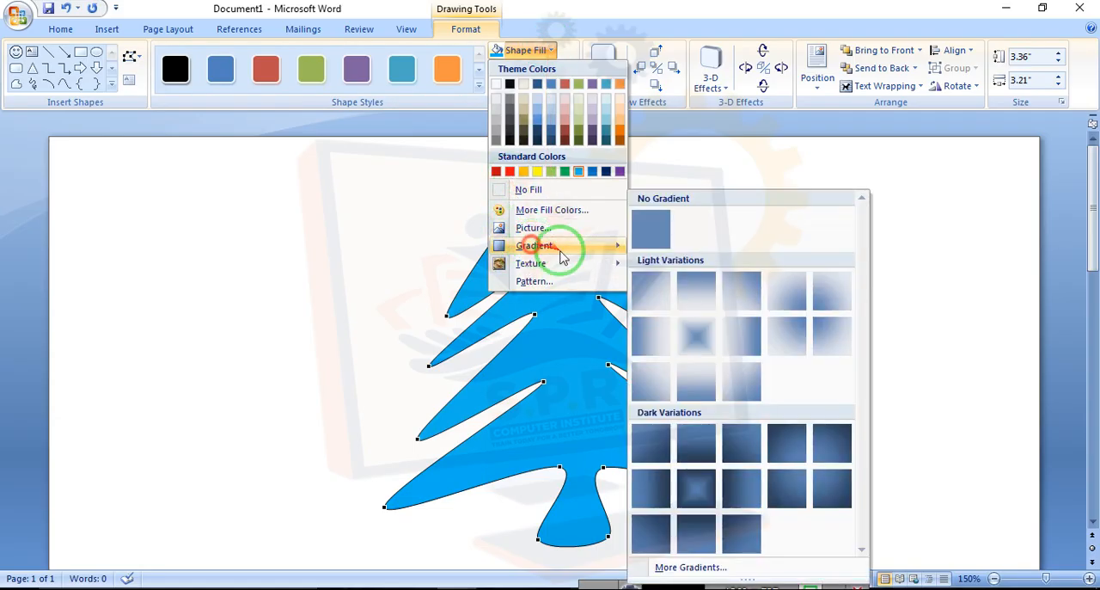
left_click(691, 499)
Fill the tree with the green marble texture
left_click(526, 52)
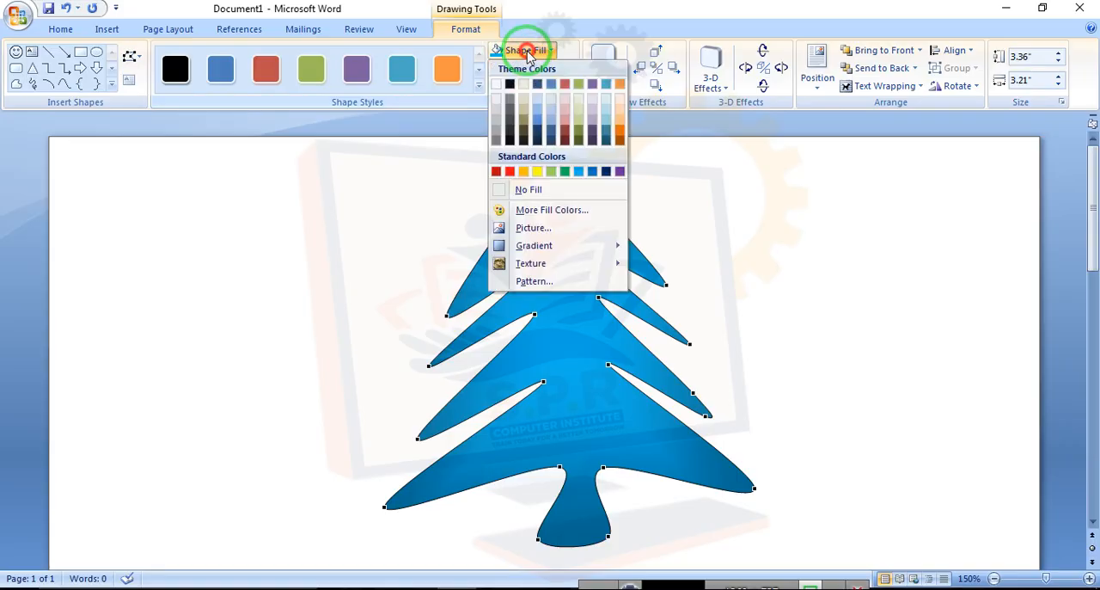
left_click(530, 263)
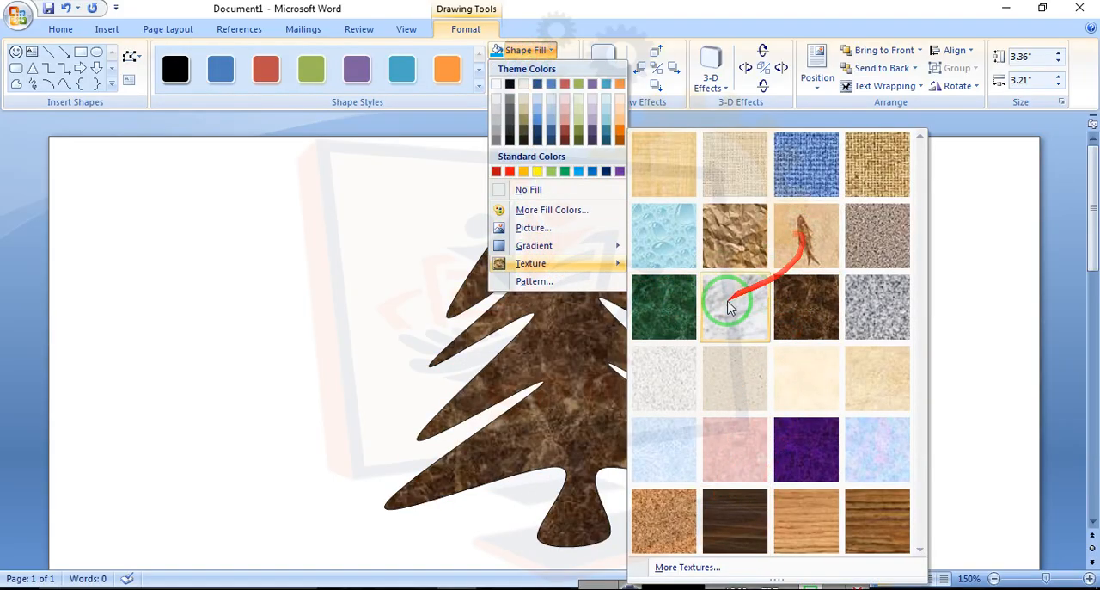
left_click(660, 307)
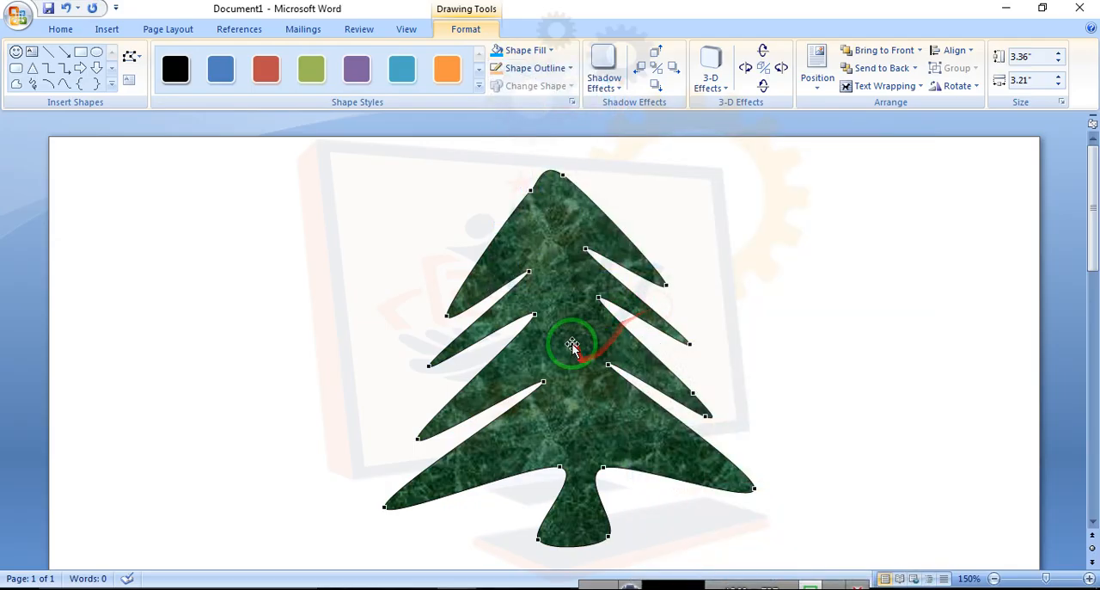
Fill the tree with the picture 25 DECEMBER from the Pictures folder
left_click(534, 54)
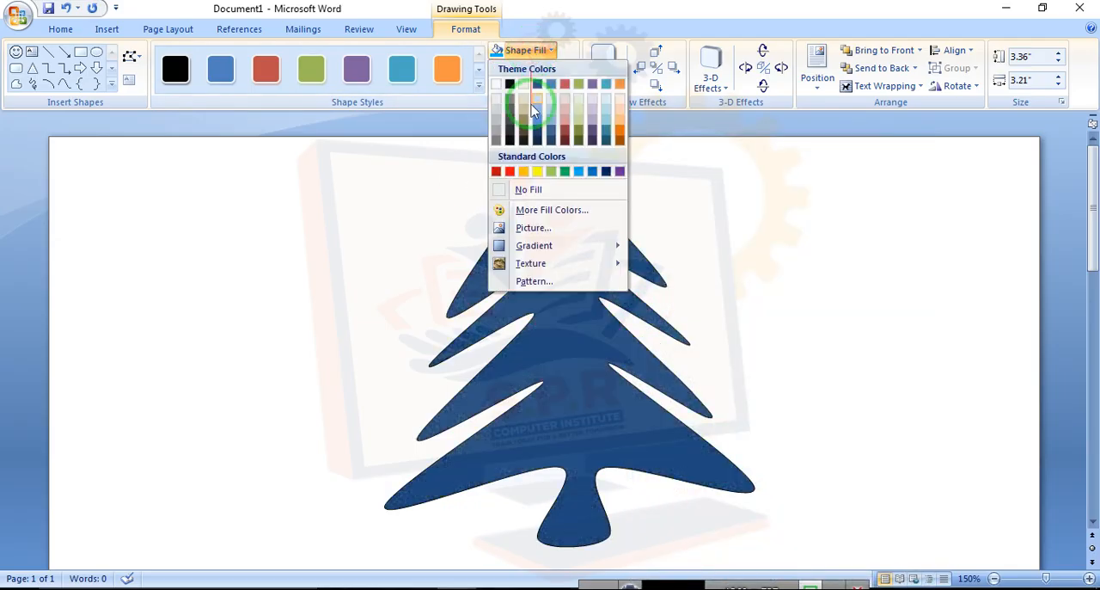
left_click(554, 229)
left_click(401, 153)
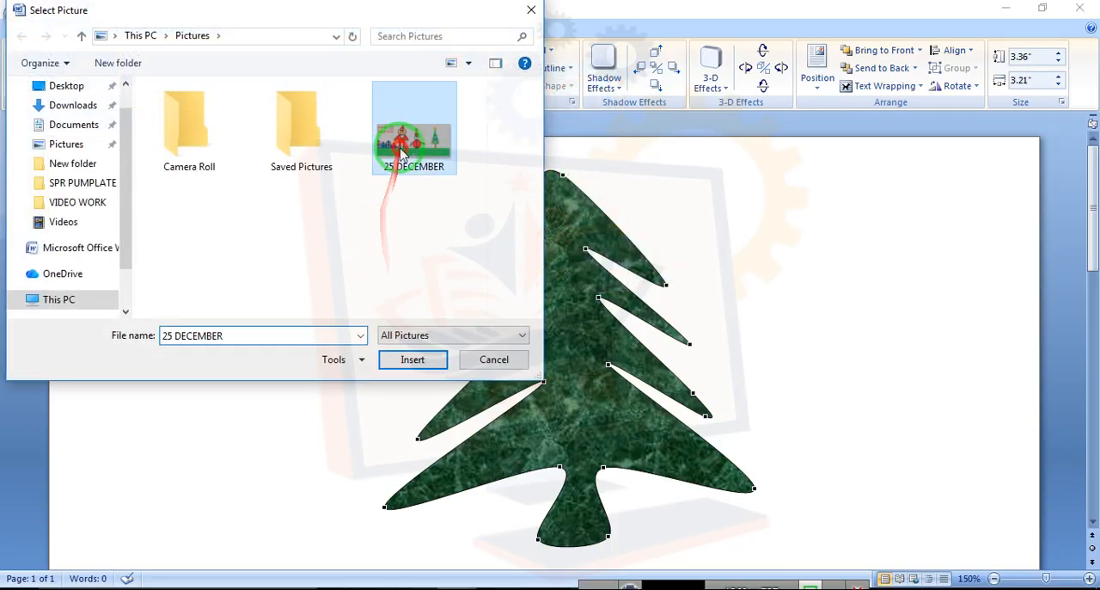
double_click(431, 153)
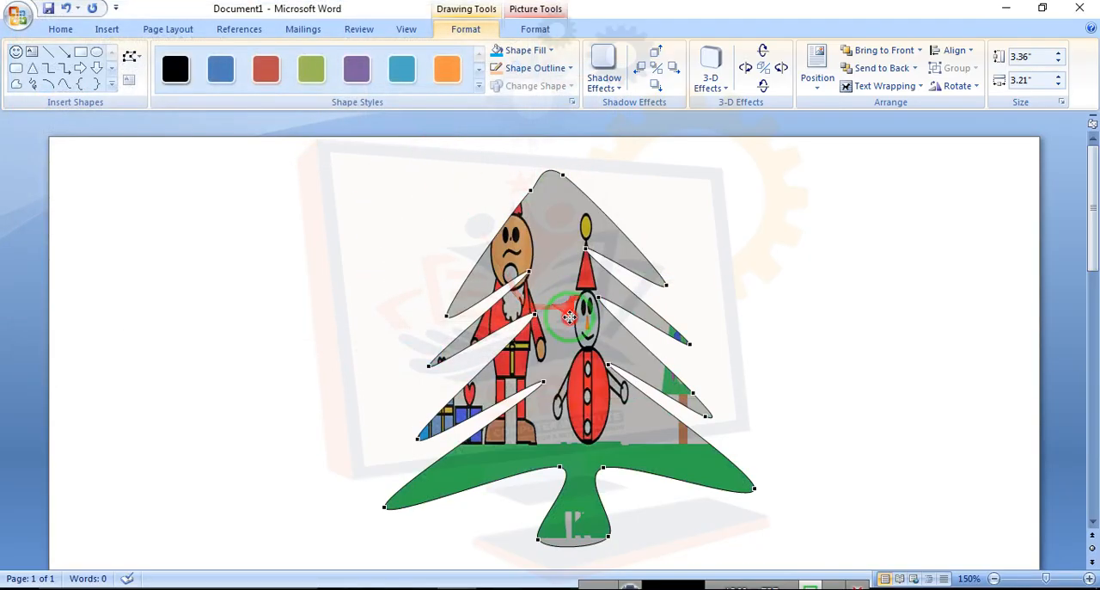
Move the tree slightly and change its fill to a light olive green theme color
left_click_drag(564, 312, 564, 349)
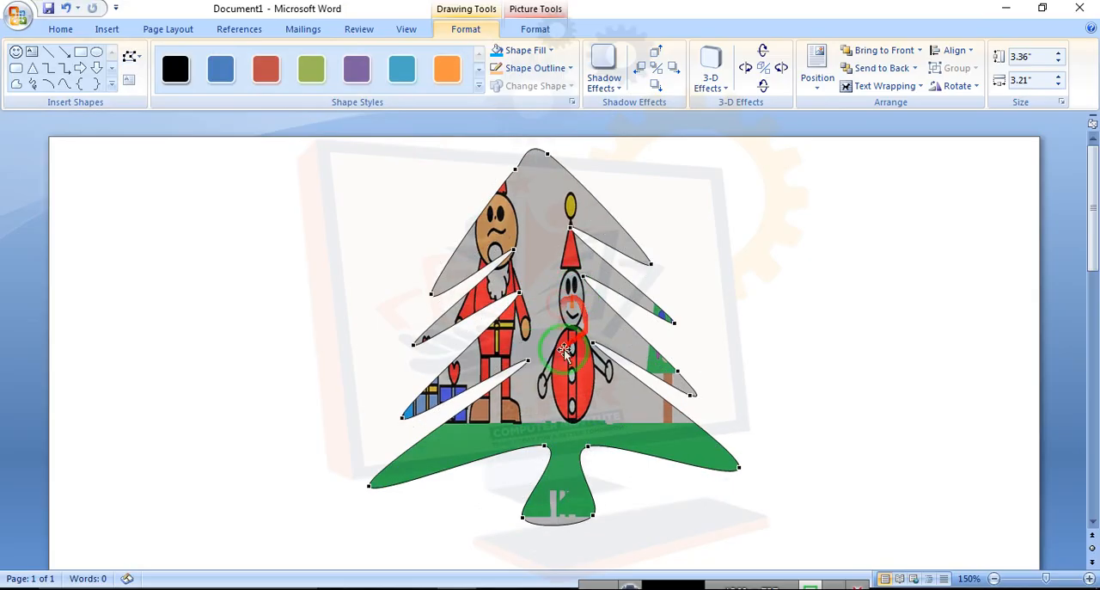
left_click(541, 50)
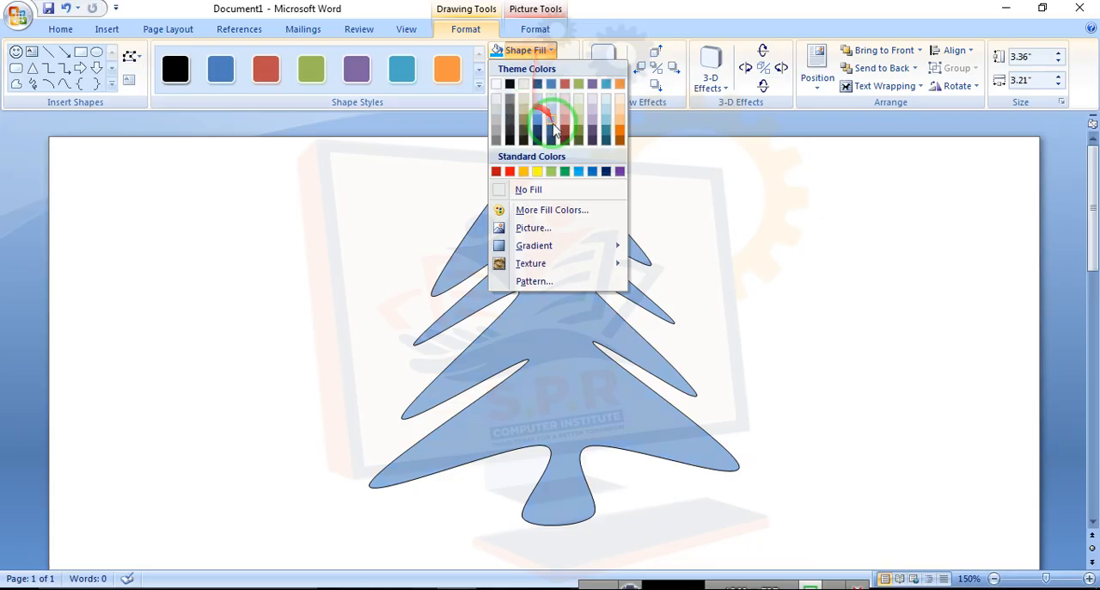
left_click(607, 120)
left_click(542, 47)
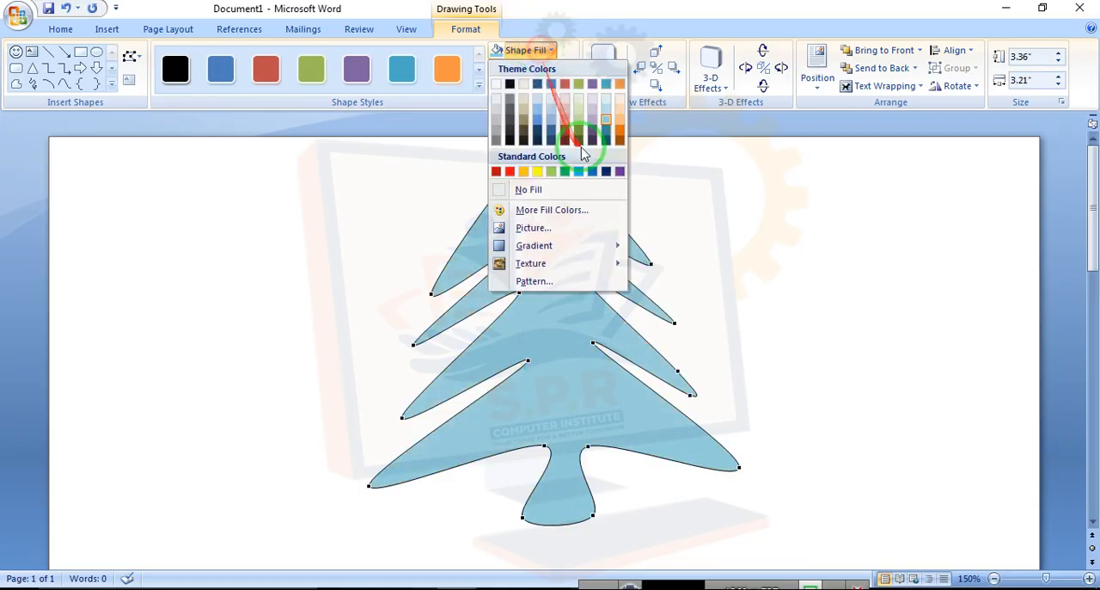
left_click(580, 110)
Reposition the tree, then select it and delete it from the page
left_click_drag(533, 312, 554, 340)
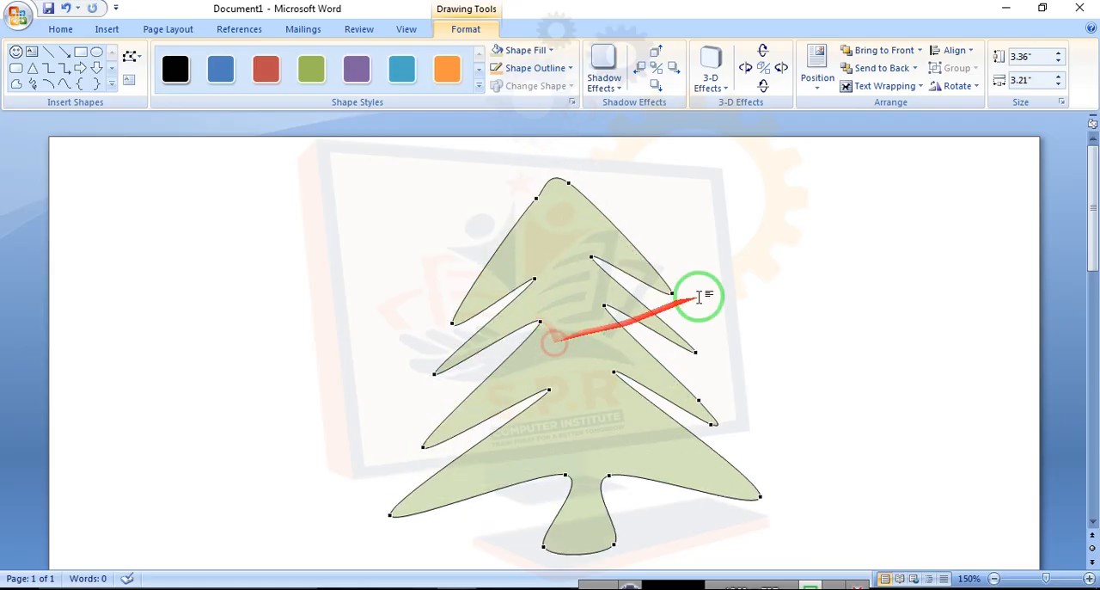
left_click_drag(593, 307, 508, 319)
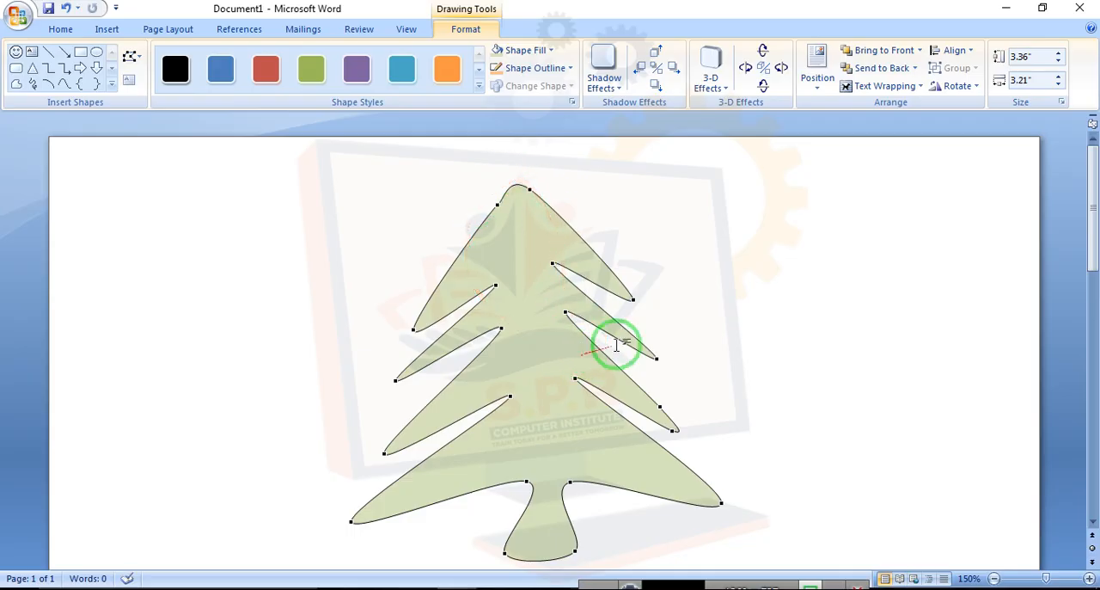
left_click(622, 301)
left_click(532, 295)
key("Delete")
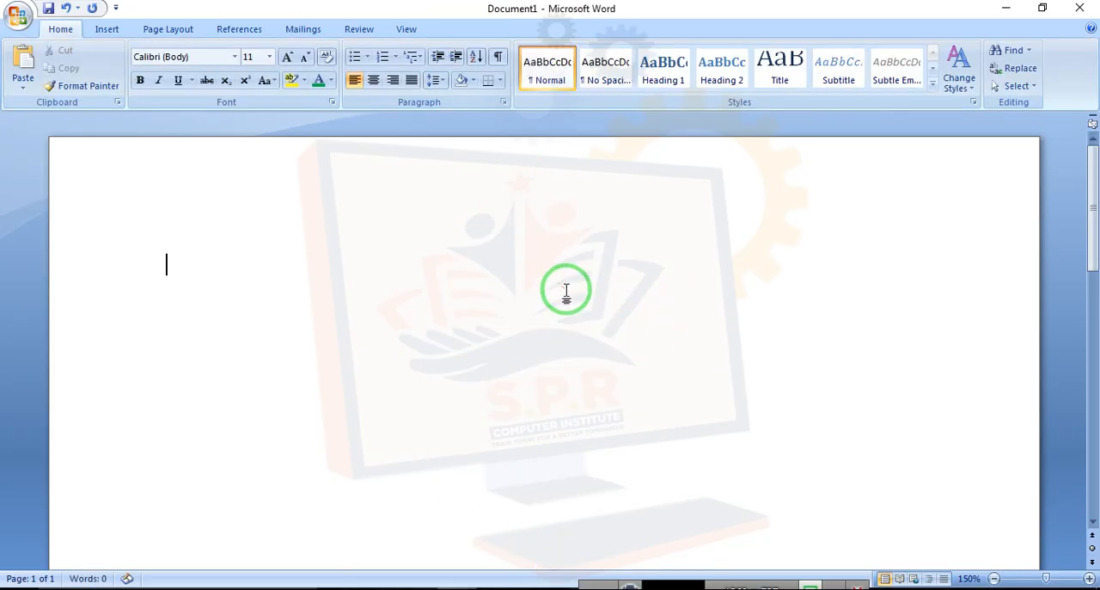
Start the Curve shape tool and click points tracing the dress's neckline, shoulders and both sleeves
left_click(106, 32)
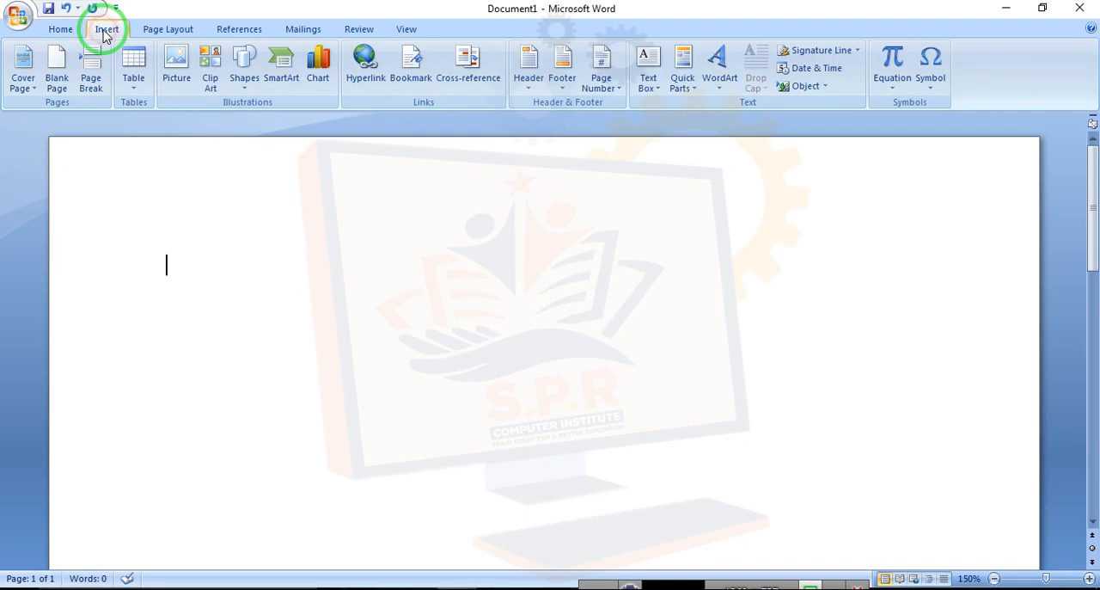
left_click(245, 82)
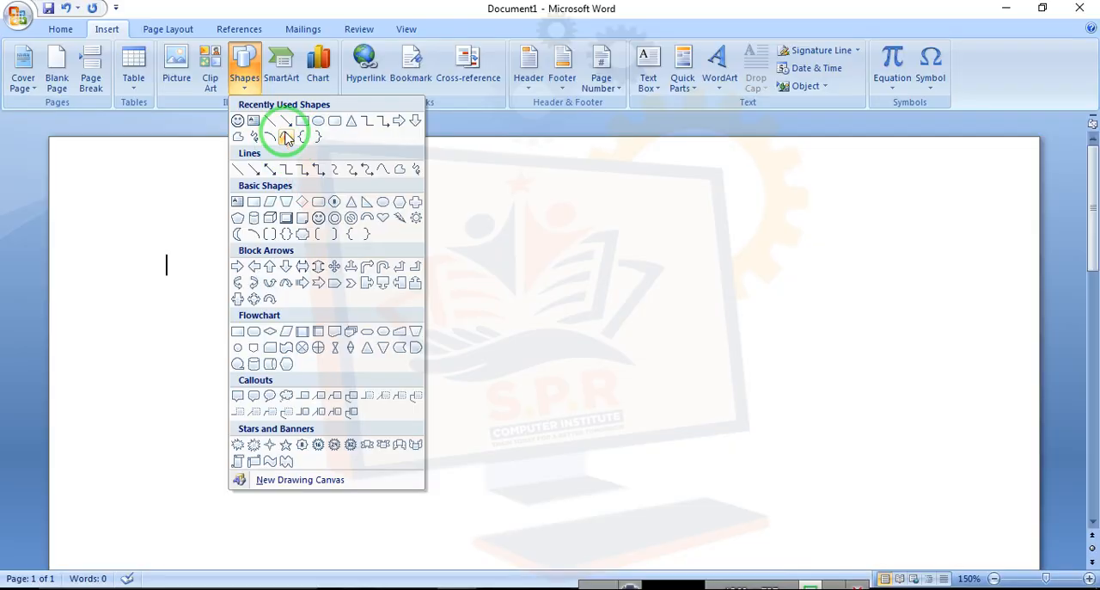
left_click(286, 138)
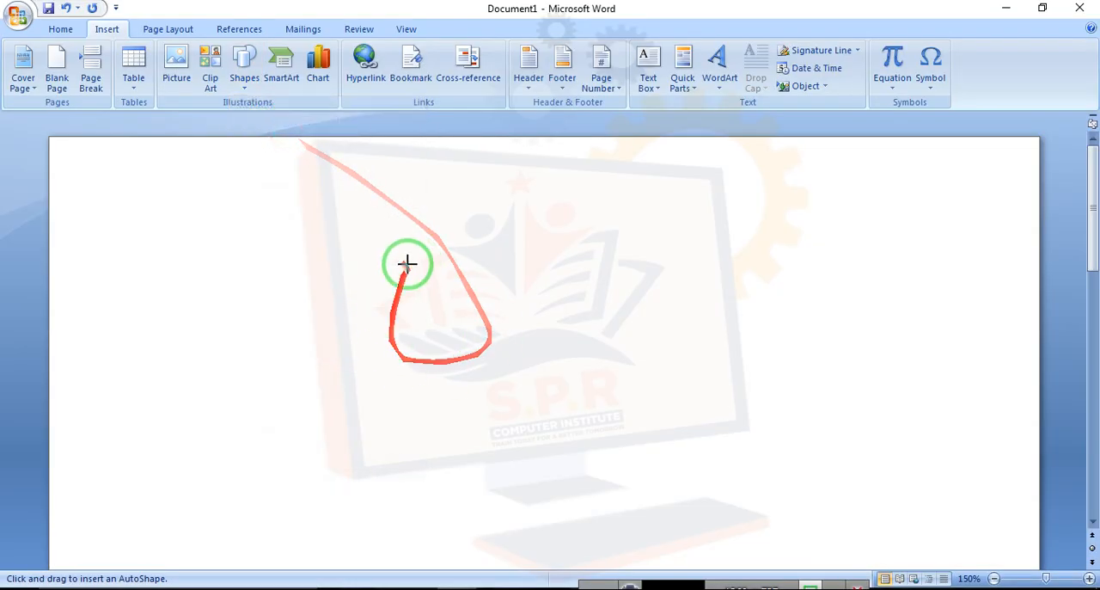
left_click(410, 260)
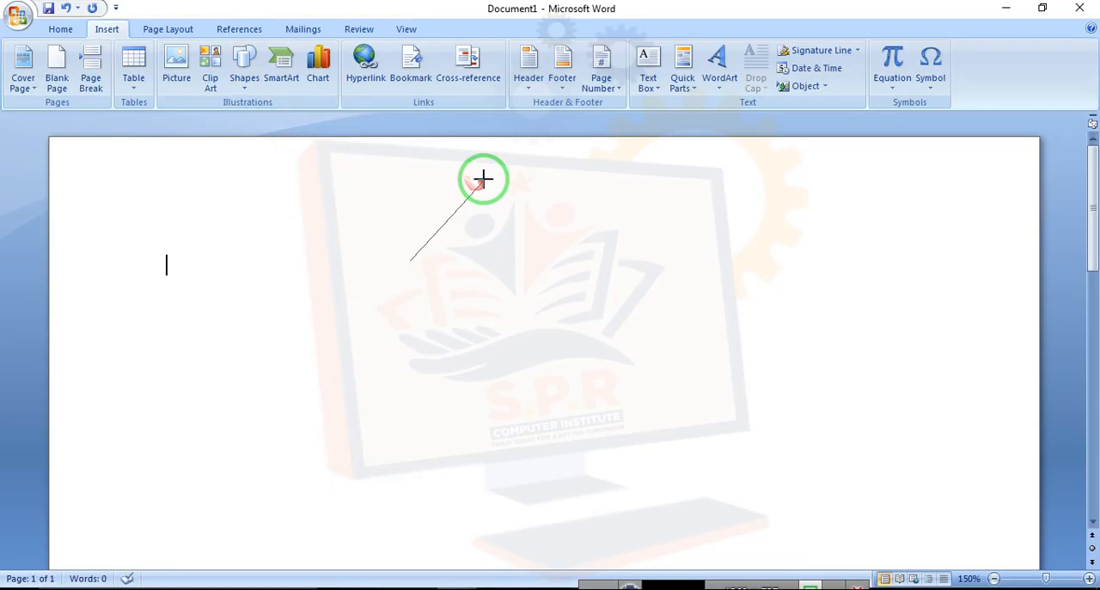
left_click(484, 176)
left_click(547, 255)
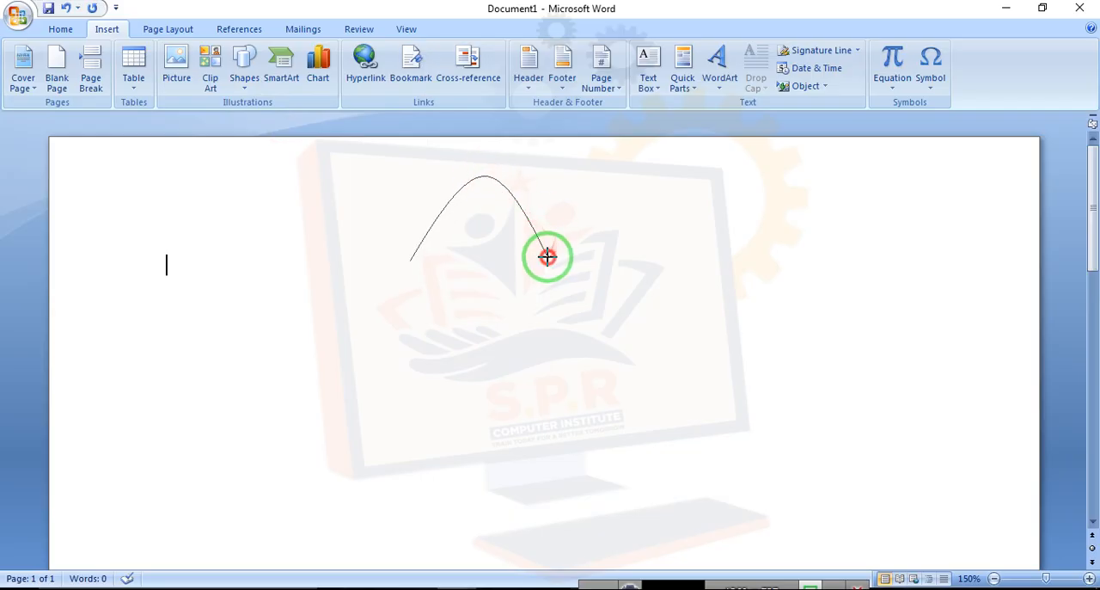
left_click(635, 172)
left_click(700, 262)
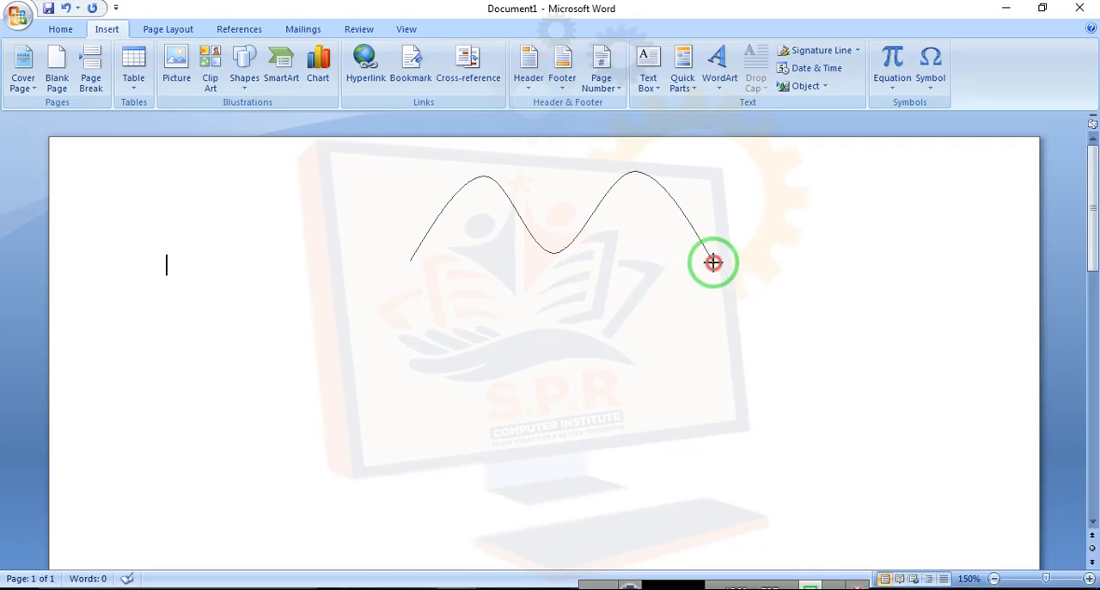
left_click(714, 262)
left_click(682, 303)
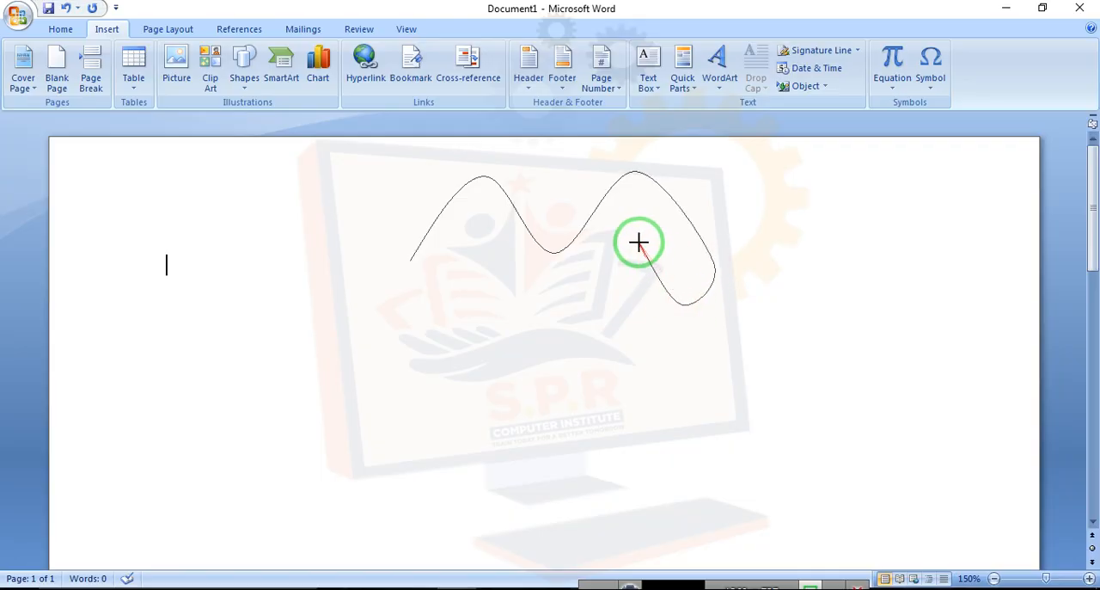
left_click(624, 310)
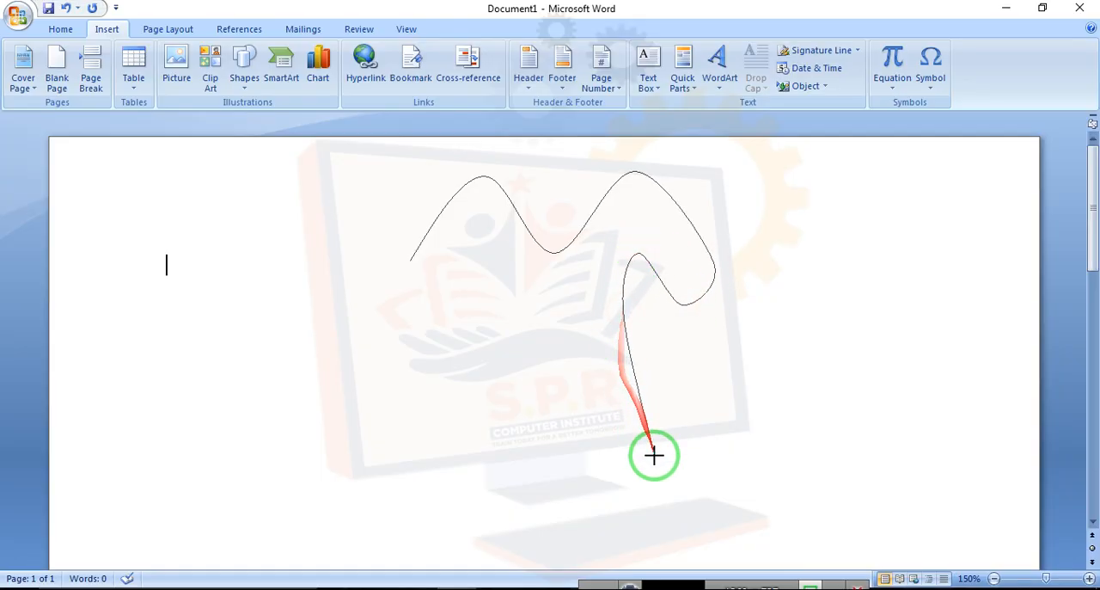
Continue the curve down the right side, along the hem and up the left side, closing it at the starting point
left_click(674, 476)
left_click(582, 533)
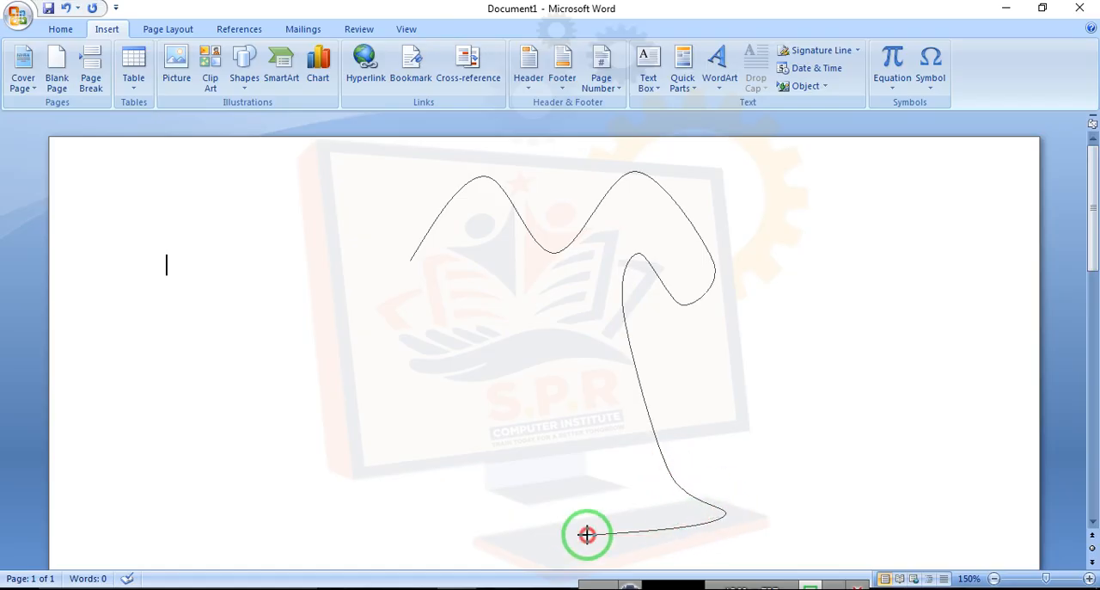
left_click(388, 520)
left_click(476, 455)
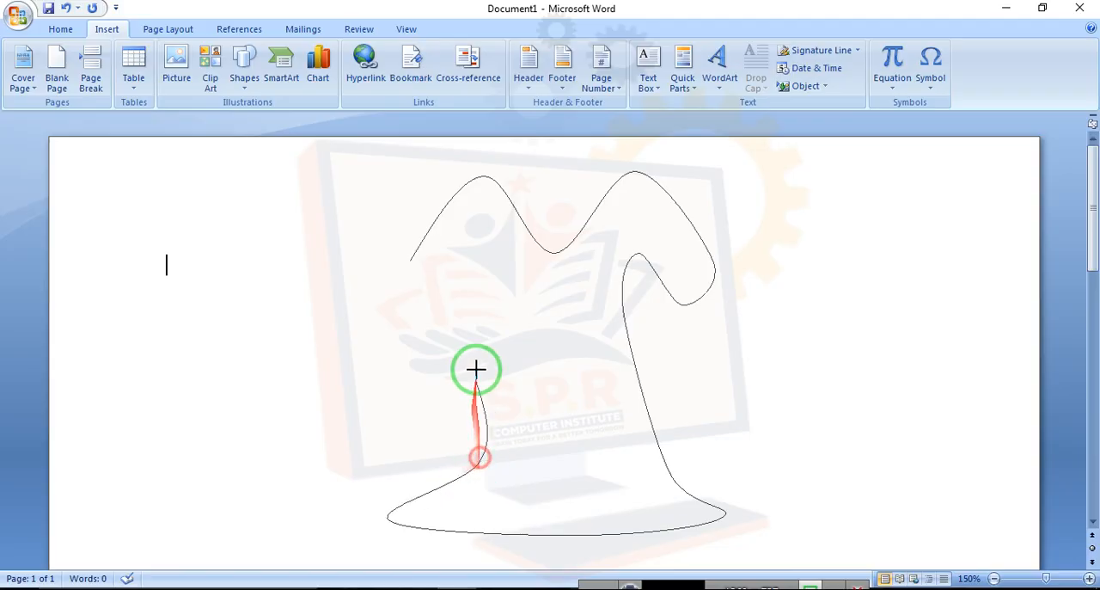
left_click(495, 251)
left_click(444, 285)
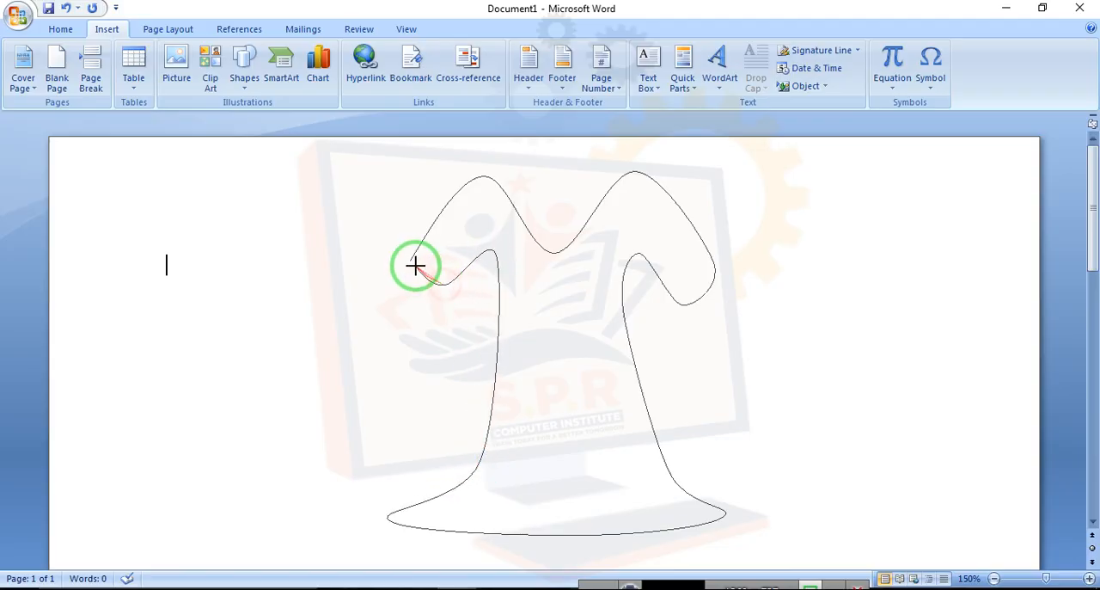
left_click(412, 259)
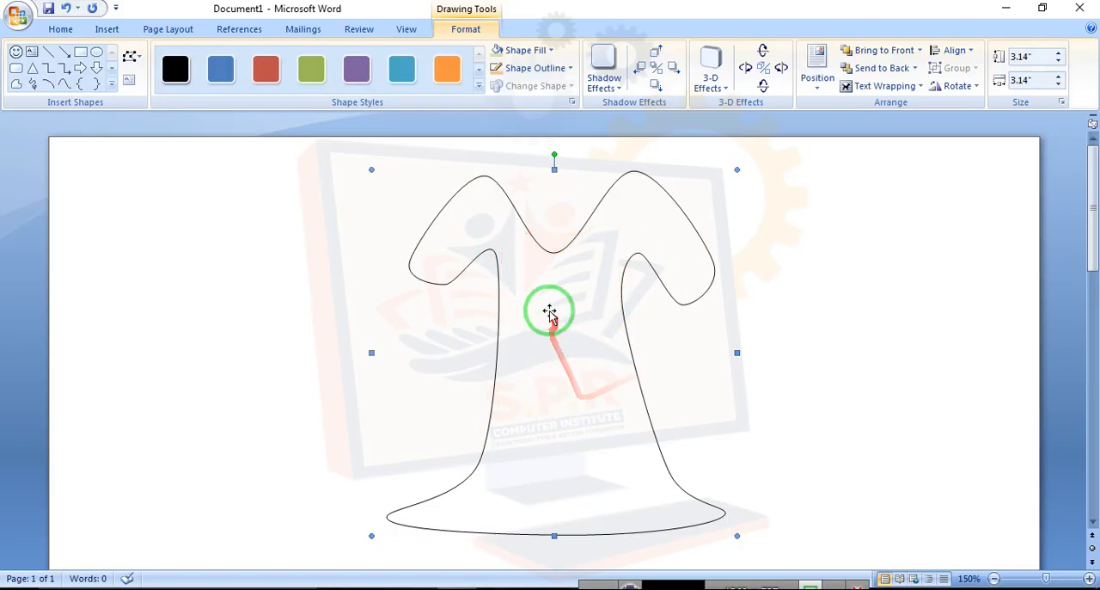
Edit the dress's points, raising the neckline point and pulling the lower right hem corner outward
right_click(548, 287)
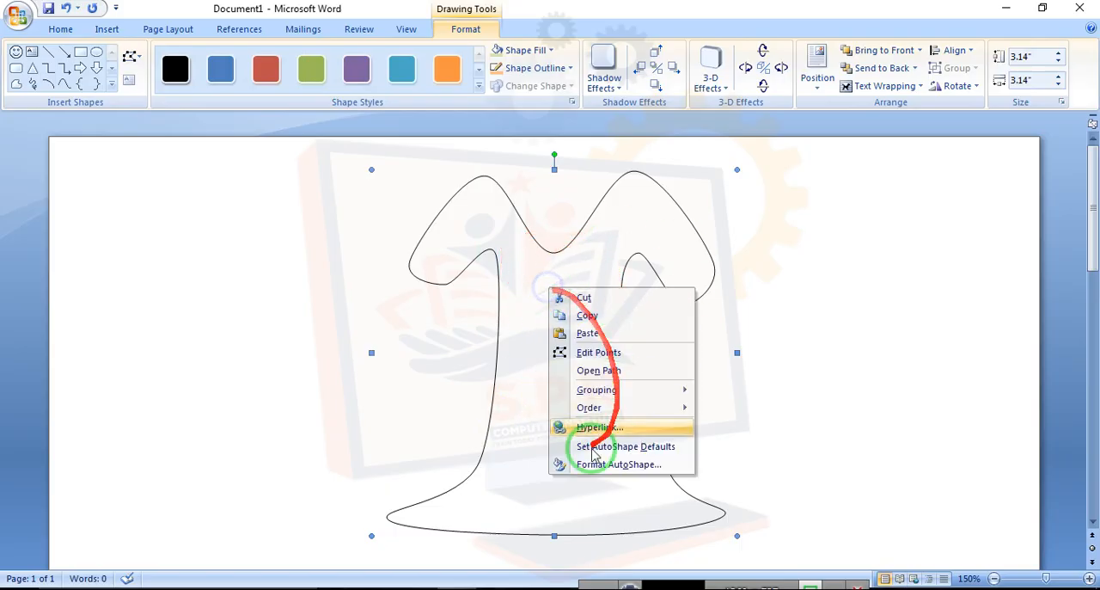
left_click(599, 354)
left_click_drag(565, 233, 554, 219)
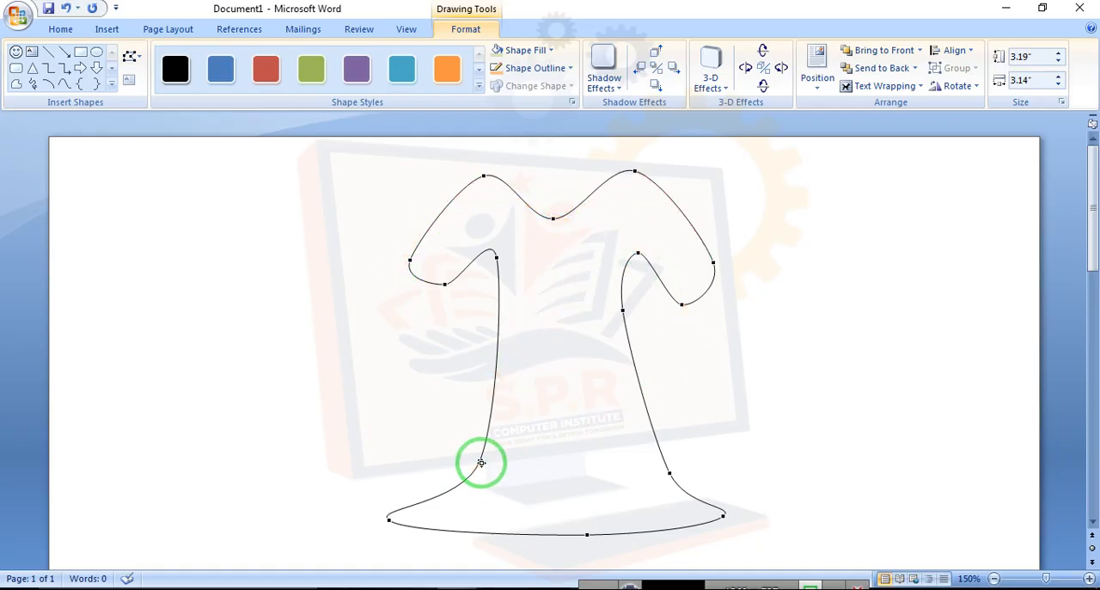
left_click_drag(724, 515, 745, 535)
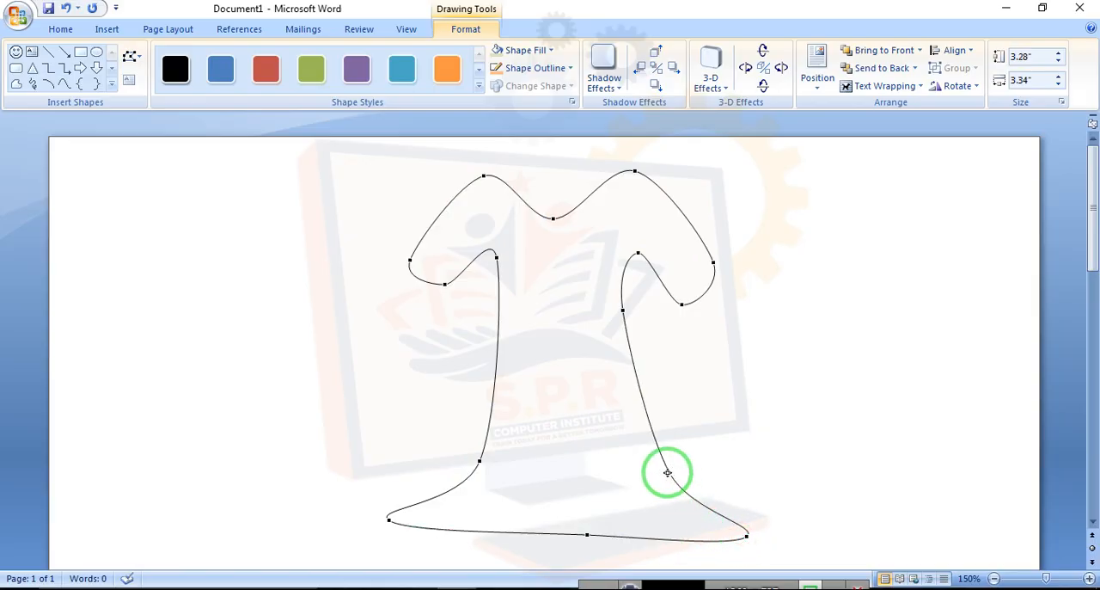
Nudge the side points and the inner sleeve points to refine the dress outline
left_click_drag(674, 464, 669, 455)
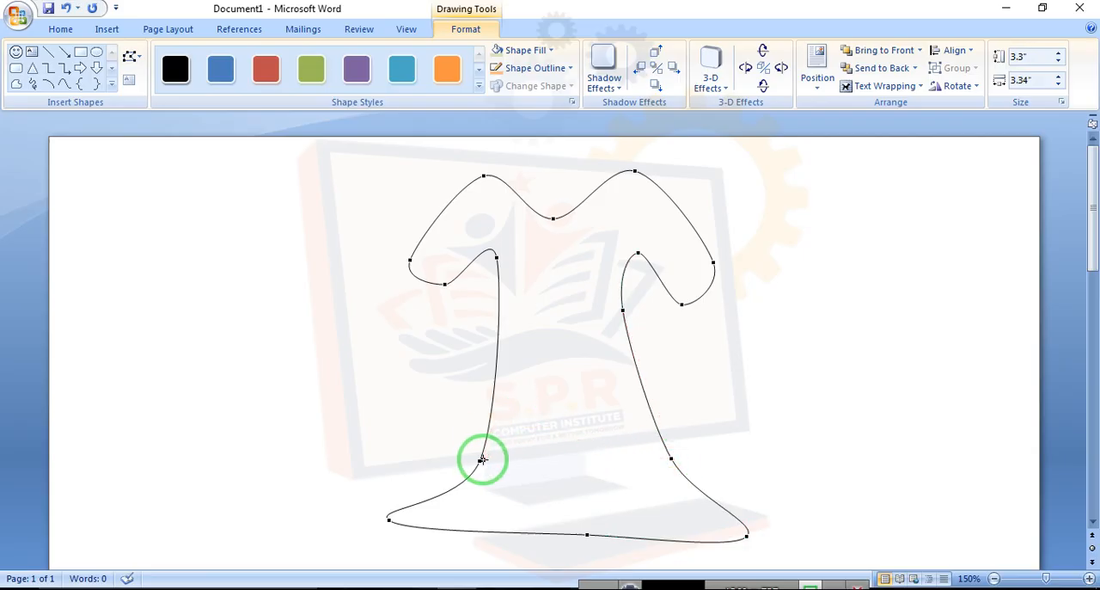
left_click_drag(459, 460, 459, 459)
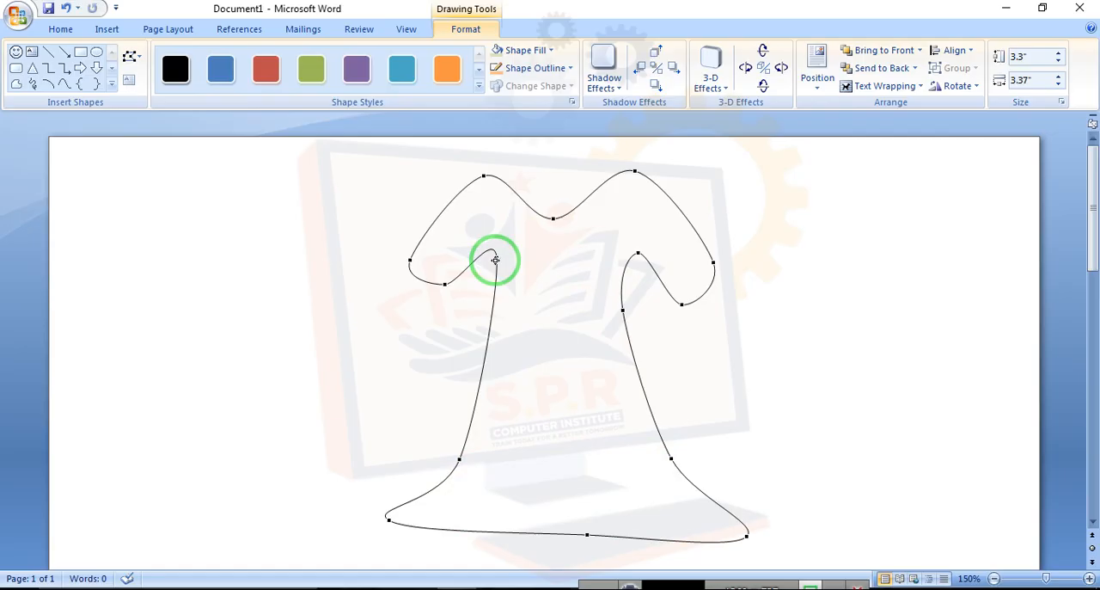
left_click_drag(504, 242, 503, 239)
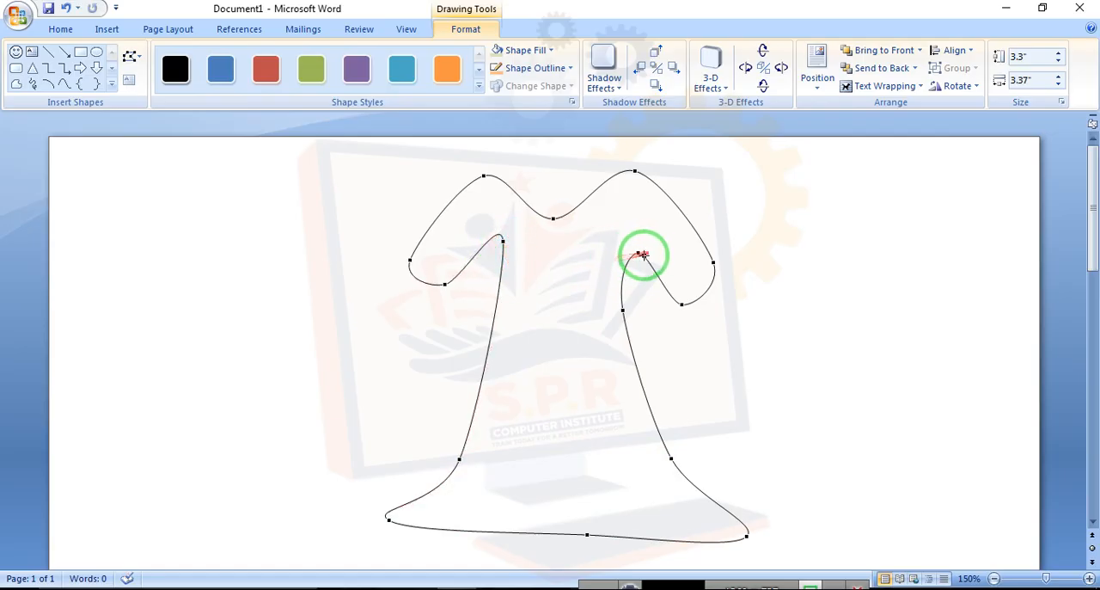
left_click_drag(631, 243, 638, 254)
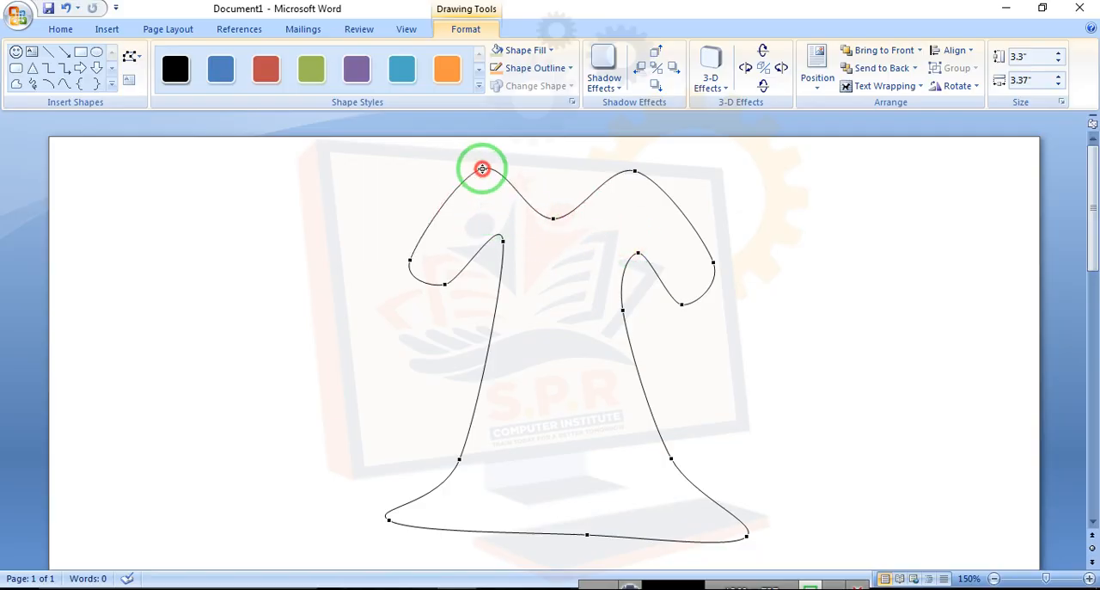
Fill the dress with a dark purple theme color
left_click(540, 269)
left_click(541, 269)
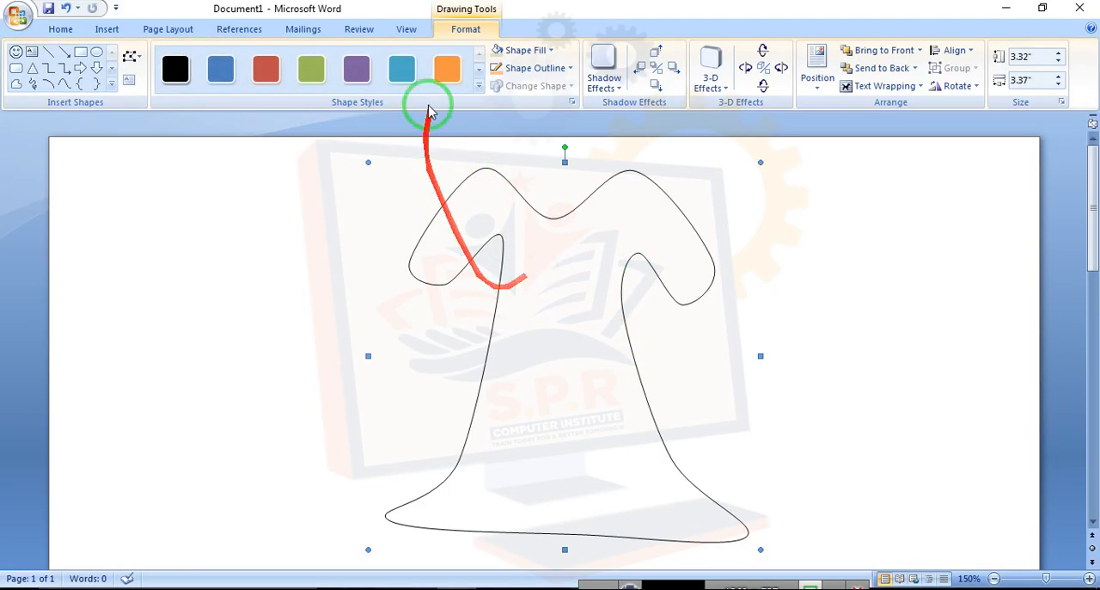
left_click(526, 50)
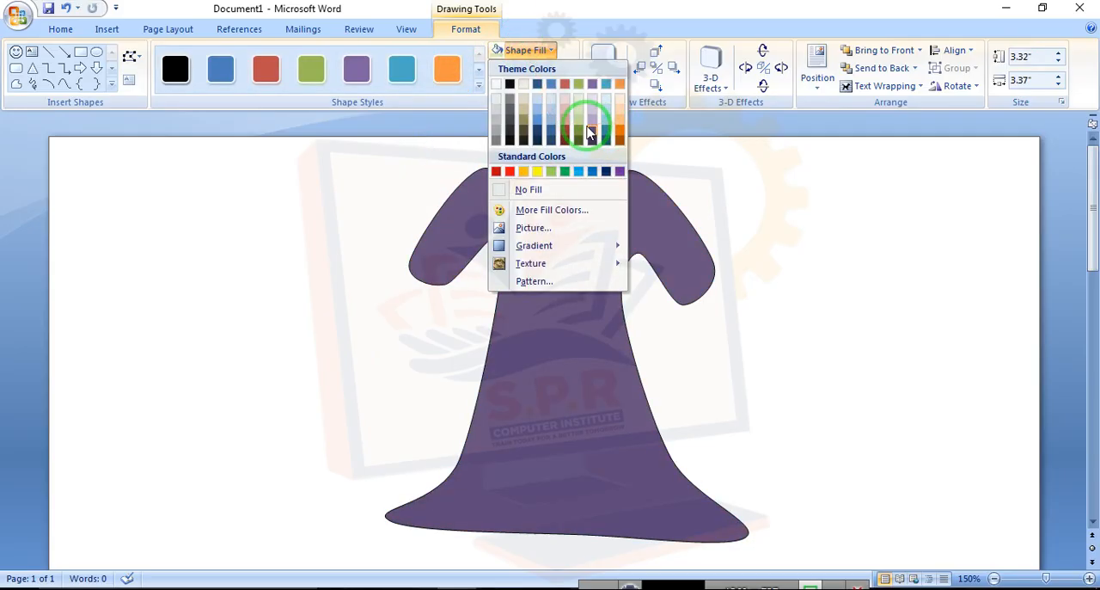
left_click(590, 131)
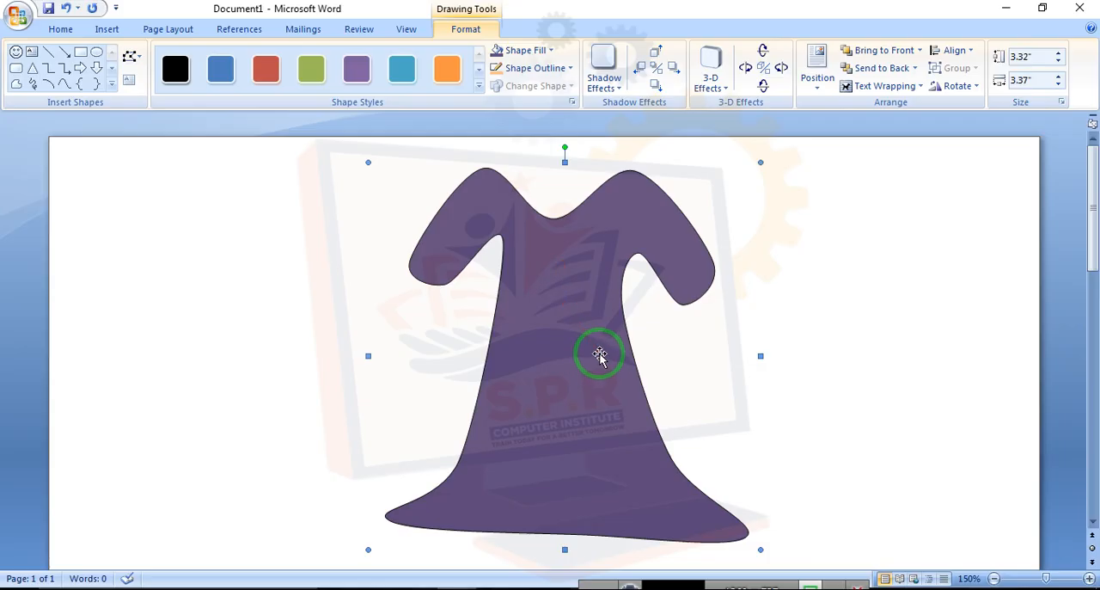
left_click(330, 301)
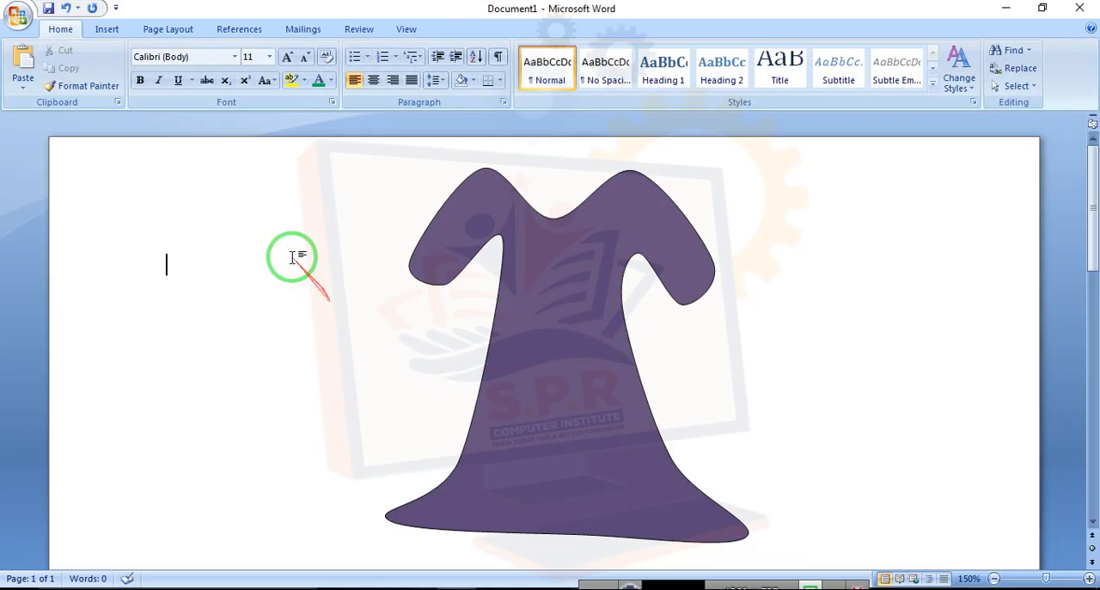
Insert a rainbow-style WordArt reading "SPR COMPUTER"
left_click(106, 30)
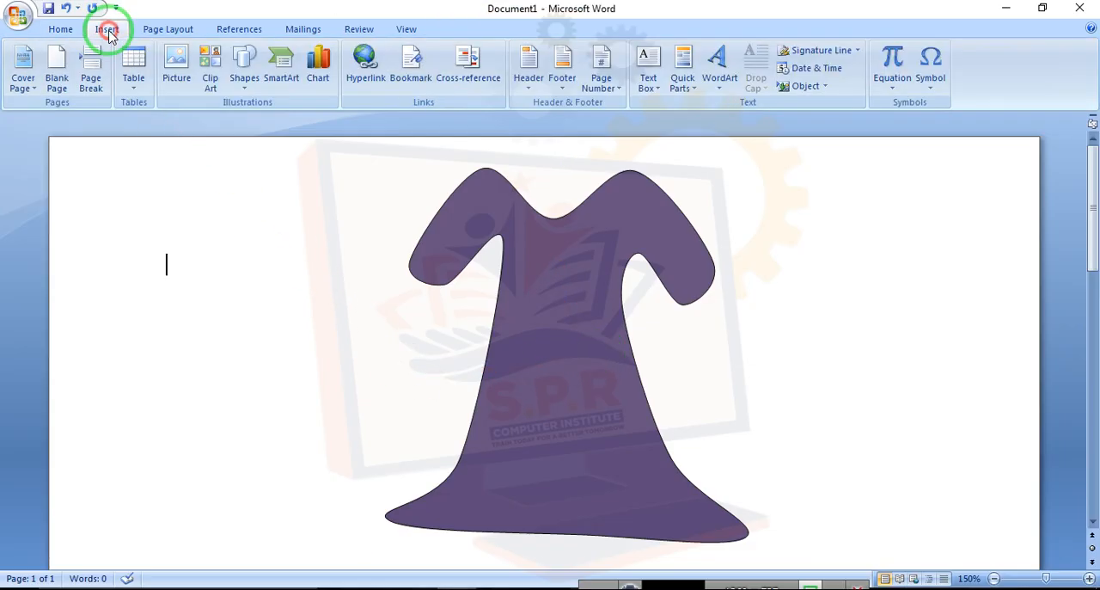
left_click(720, 64)
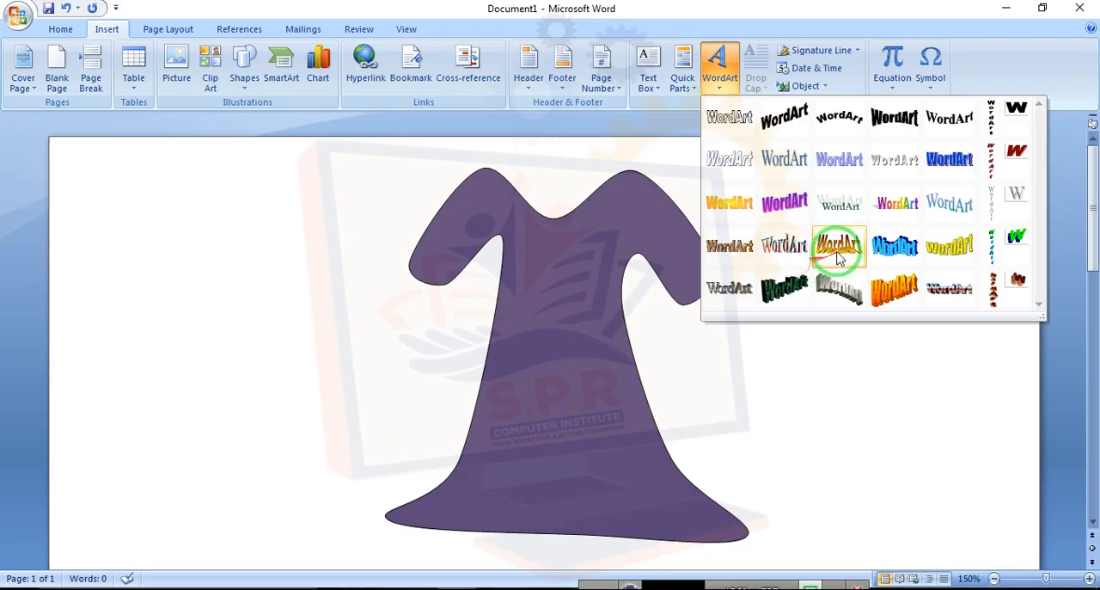
left_click(898, 203)
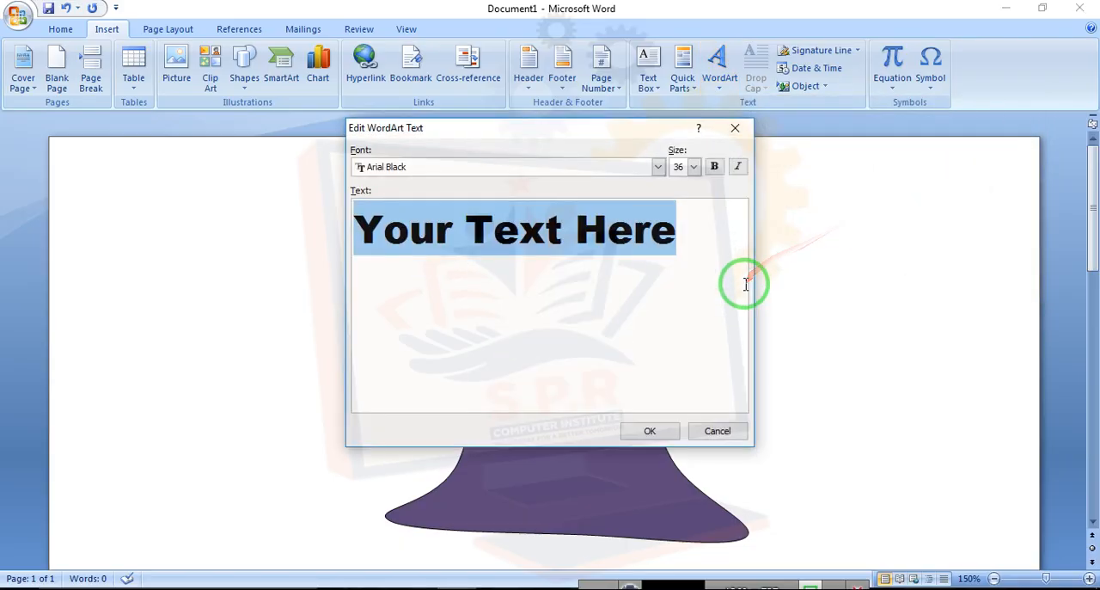
type("SPR COMPUTER")
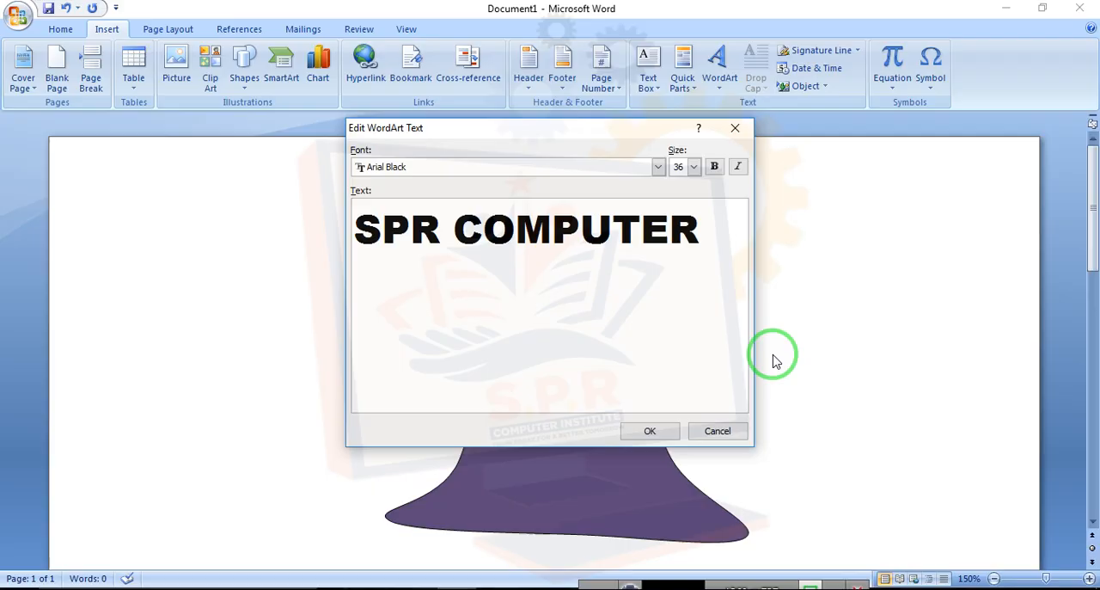
left_click(641, 433)
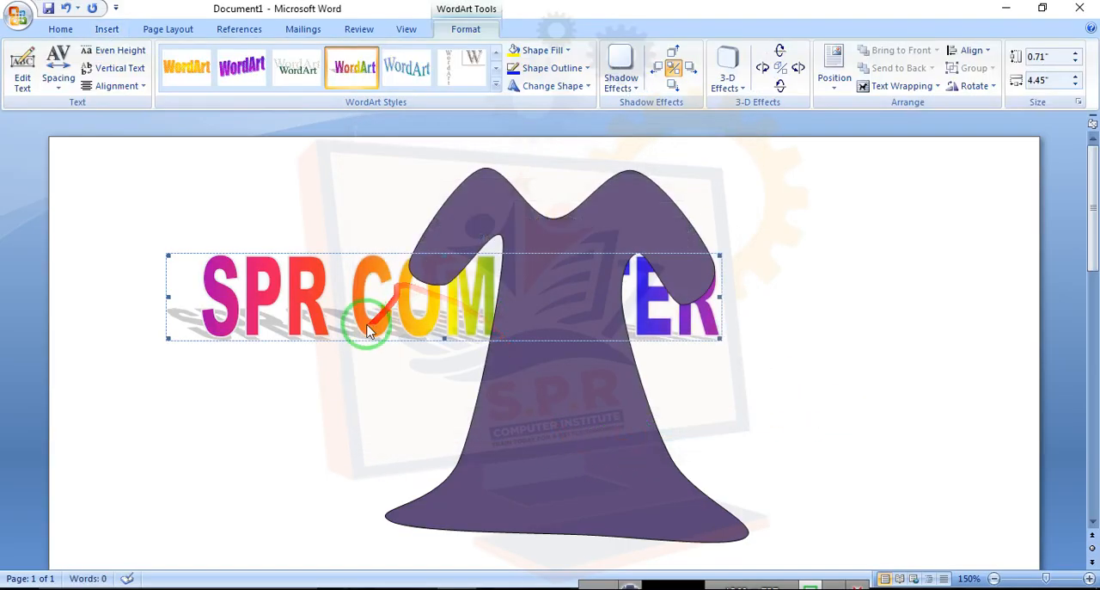
Set the WordArt's text wrapping, then shrink and place it across the dress's hem
left_click(901, 86)
left_click(899, 180)
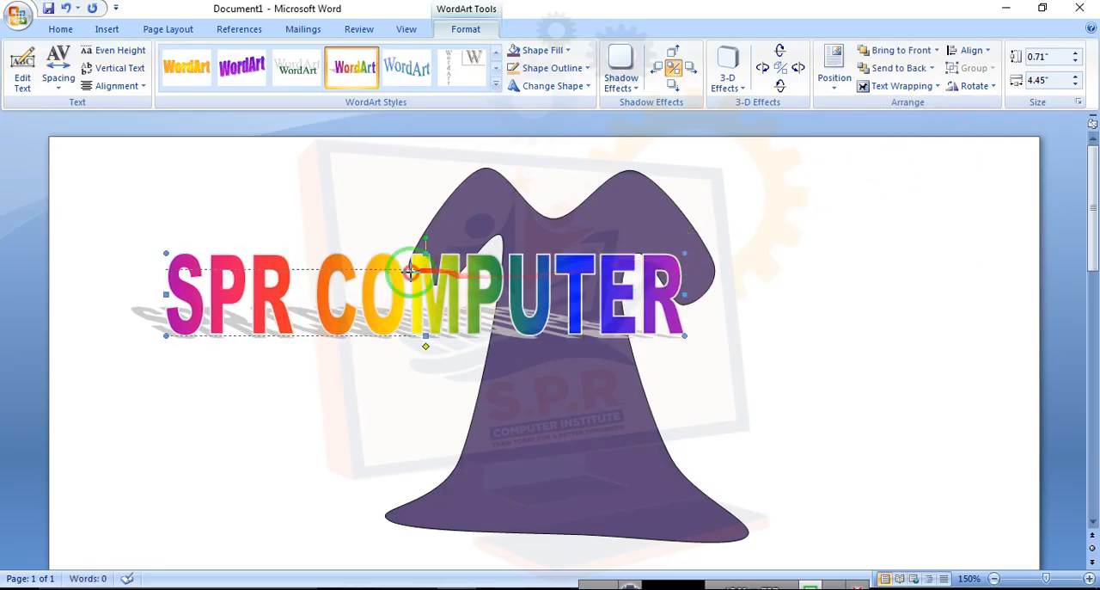
left_click_drag(413, 272, 363, 295)
left_click_drag(292, 313, 572, 496)
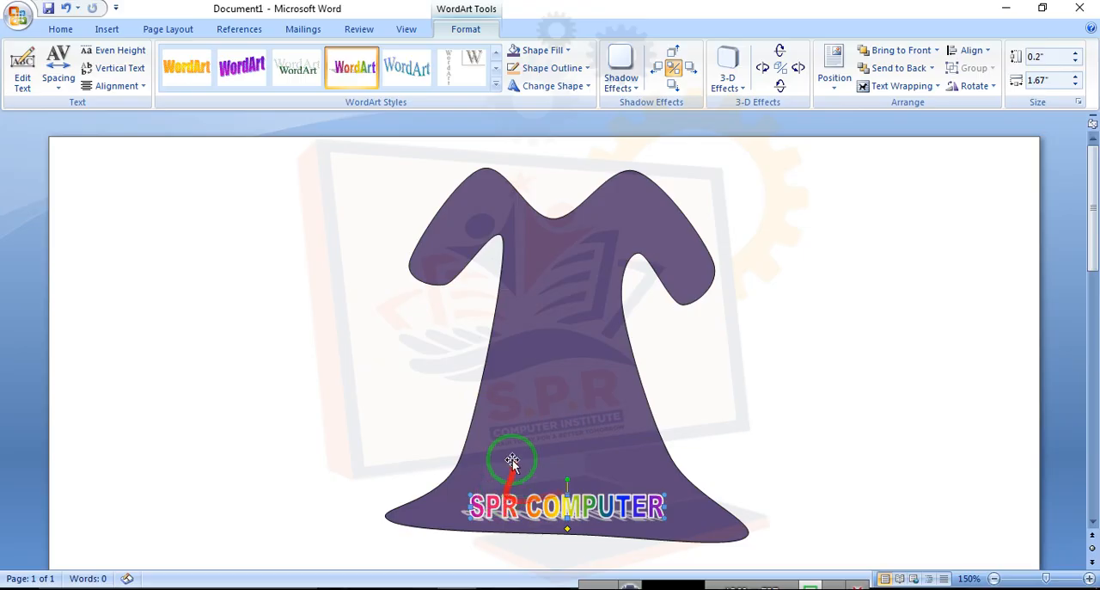
Fill the dress with the "25 DECEMBER" picture
left_click(552, 325)
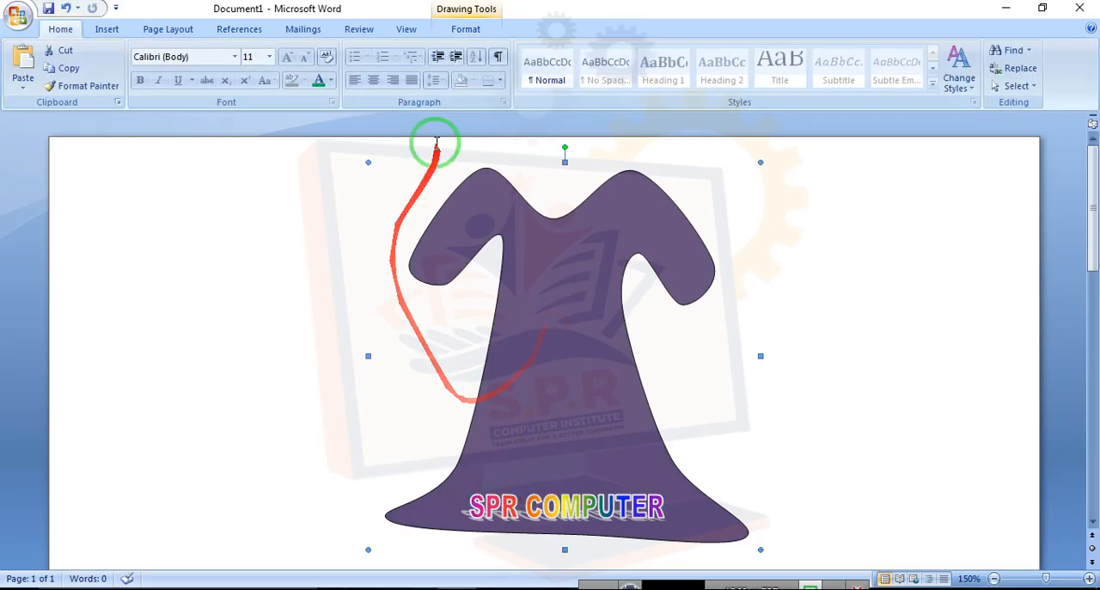
left_click(464, 30)
left_click(553, 49)
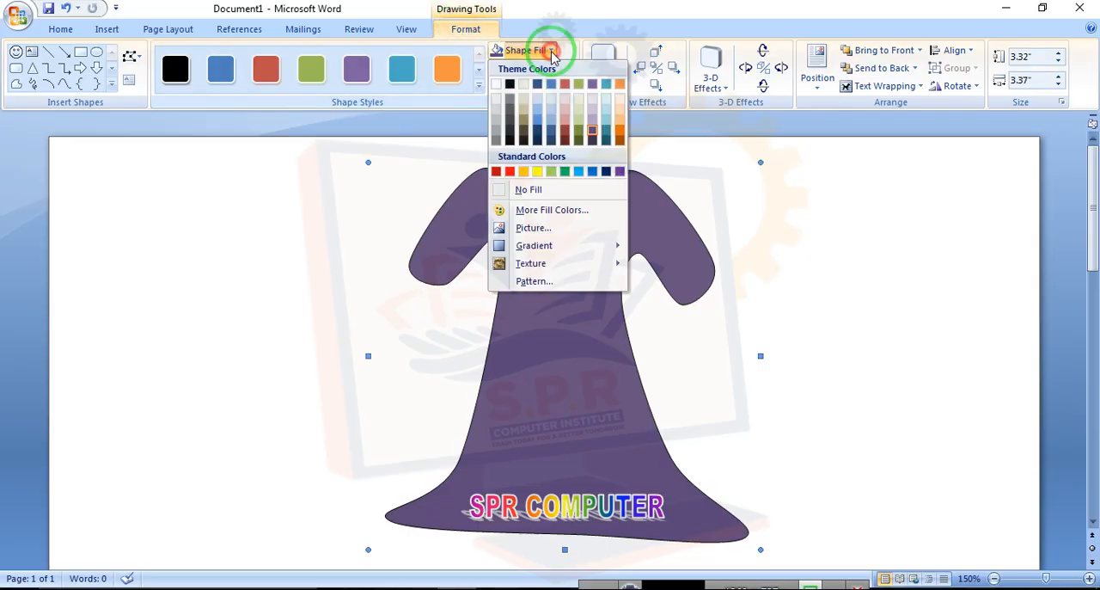
left_click(532, 231)
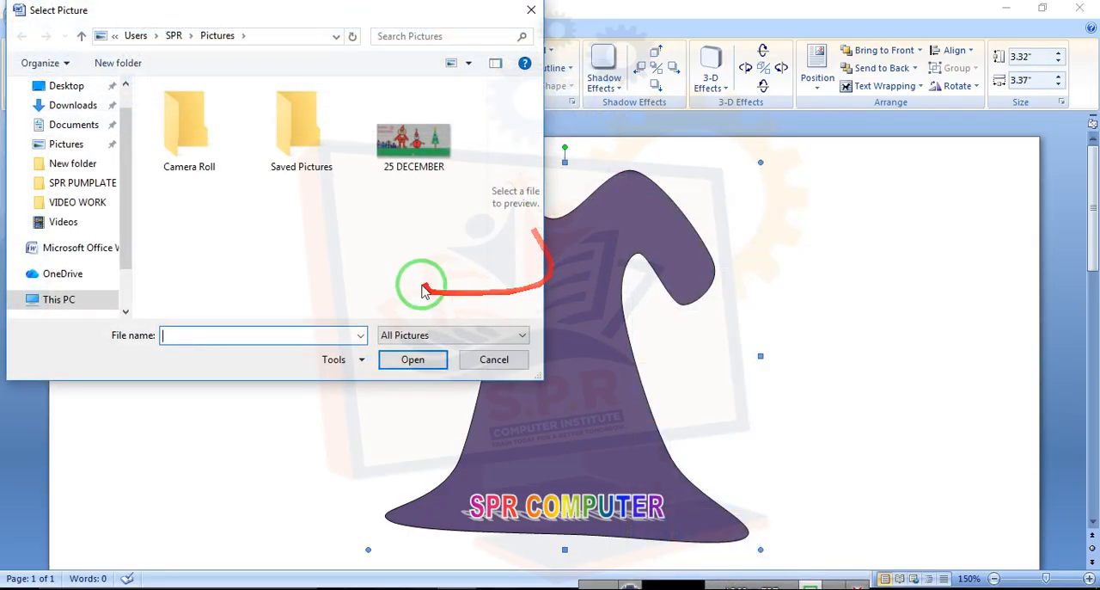
double_click(412, 147)
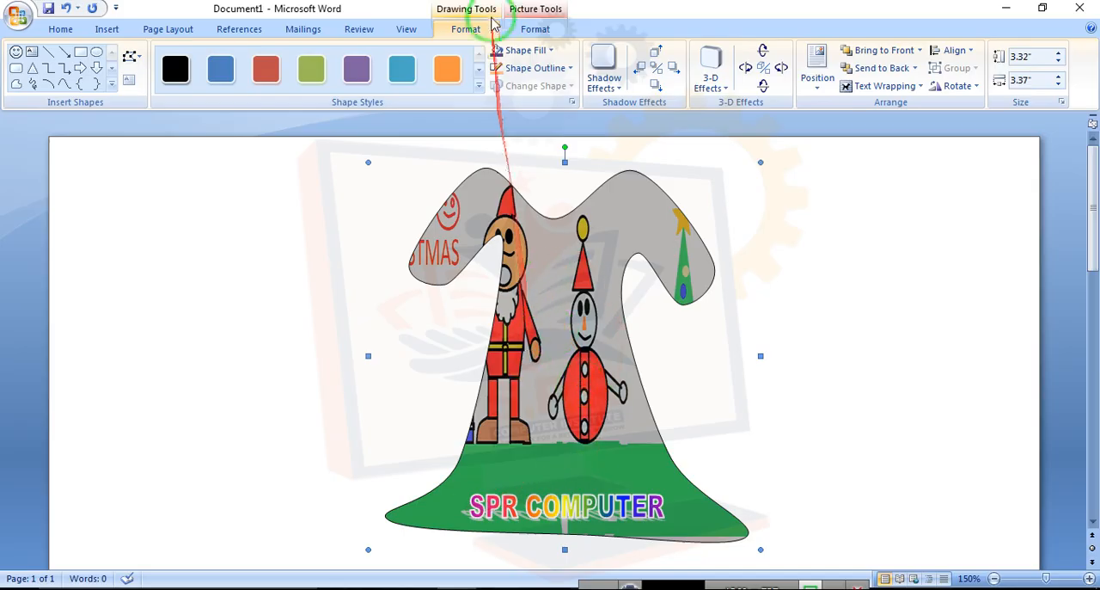
Fill the dress with a light olive green theme color, then apply the blue shape style
left_click(520, 50)
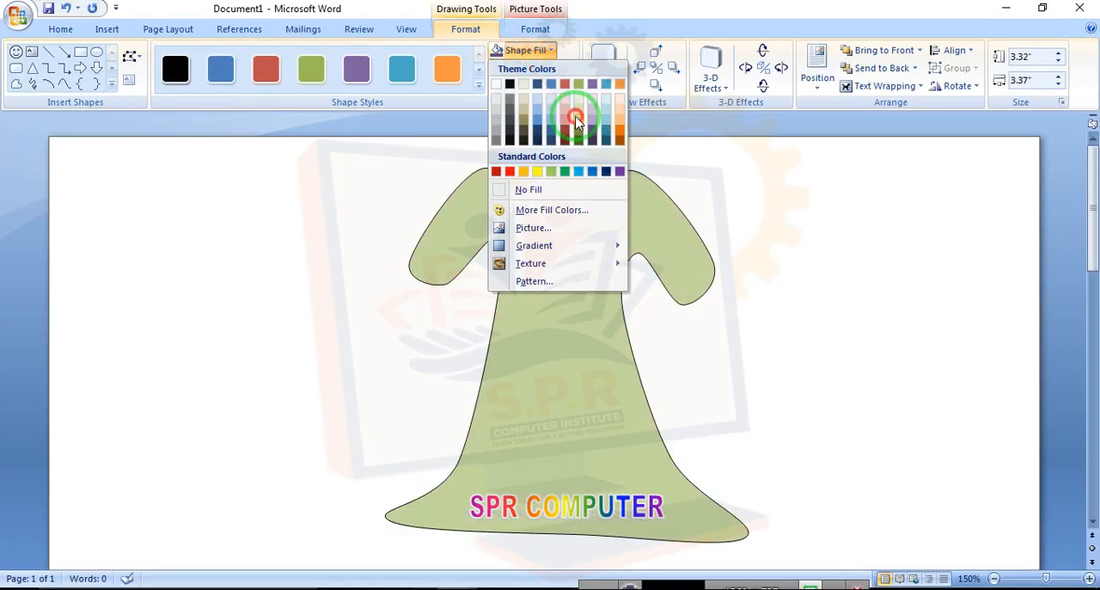
left_click(576, 118)
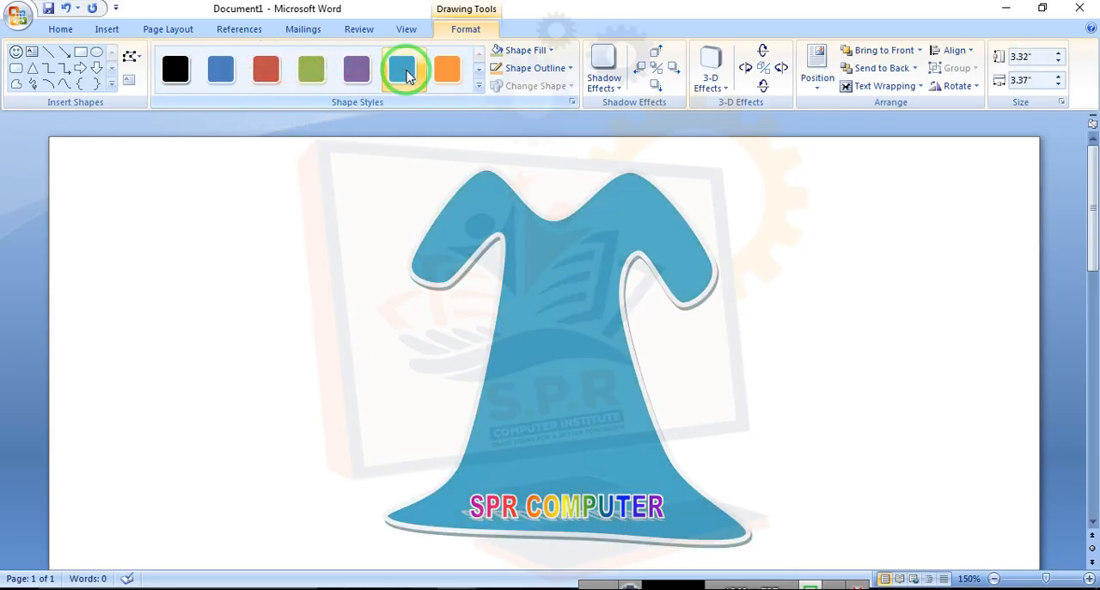
left_click(400, 78)
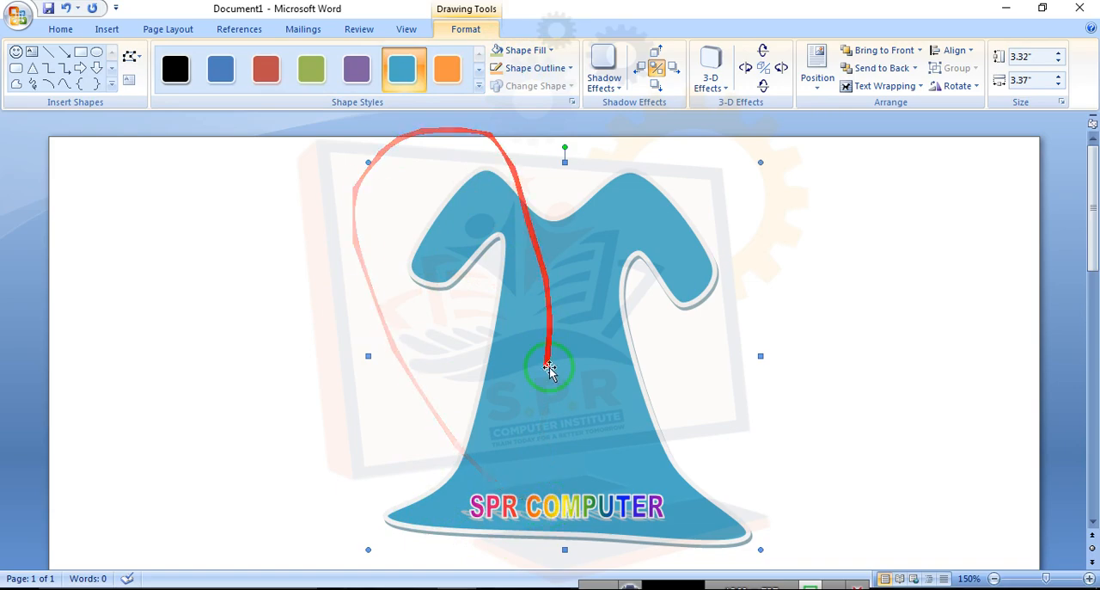
Delete the dress and the WordArt from the page
key("Delete")
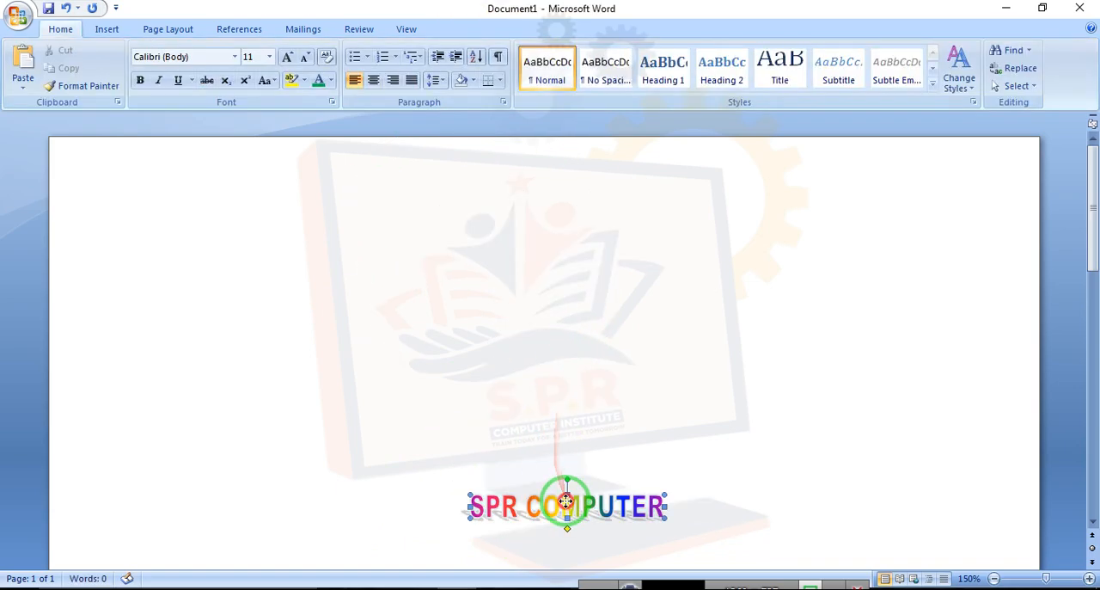
left_click(566, 501)
key("Delete")
right_click(249, 259)
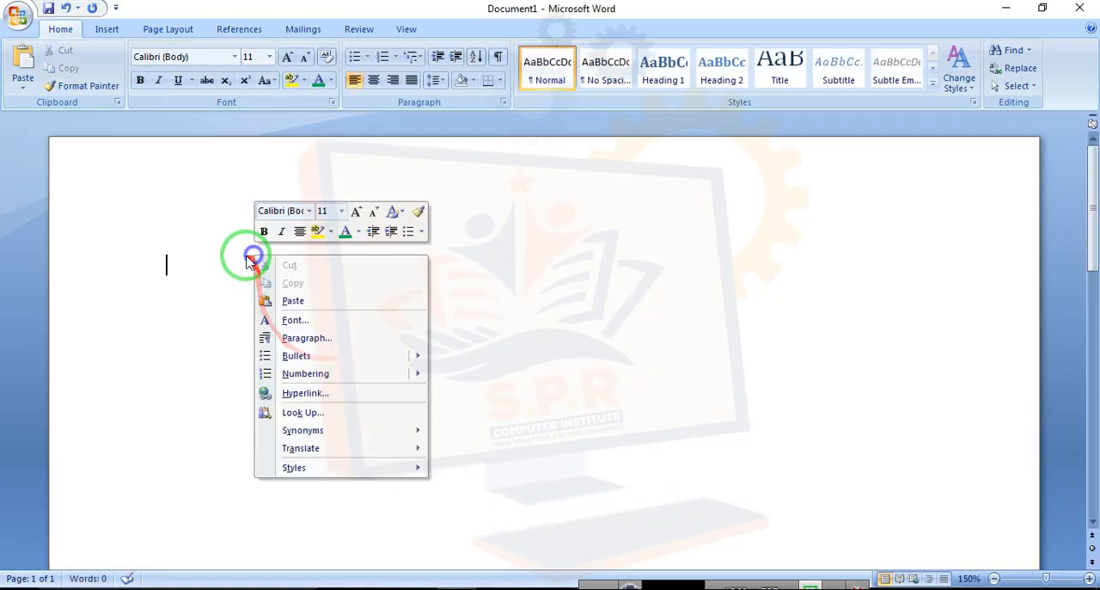
left_click(167, 209)
Draw a rectangle about 1.81 in wide by 1.22 in tall in the middle of the page
left_click(106, 29)
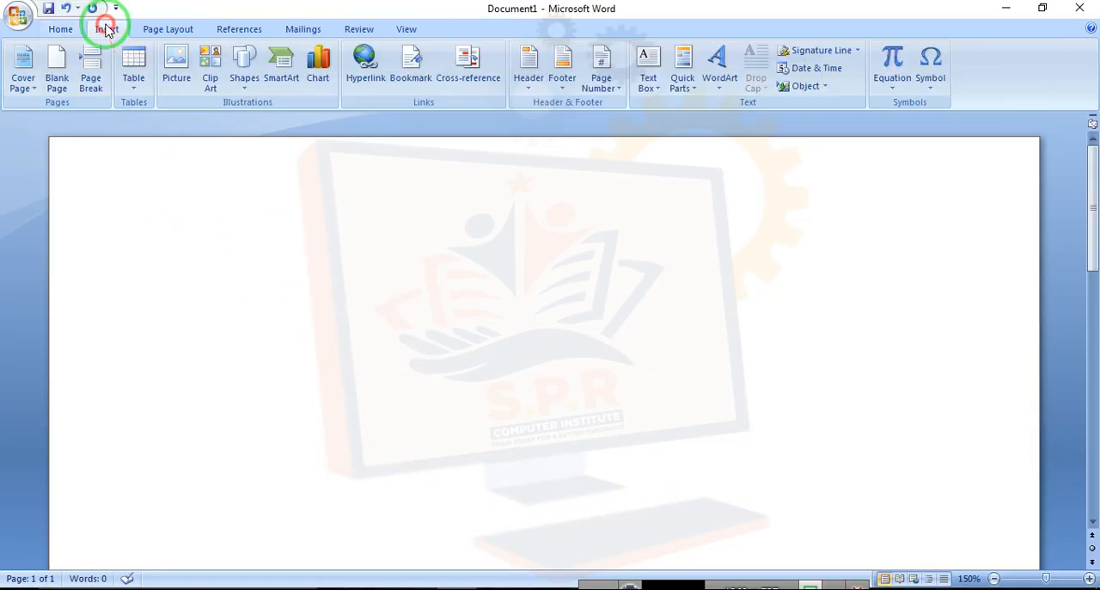
left_click(242, 67)
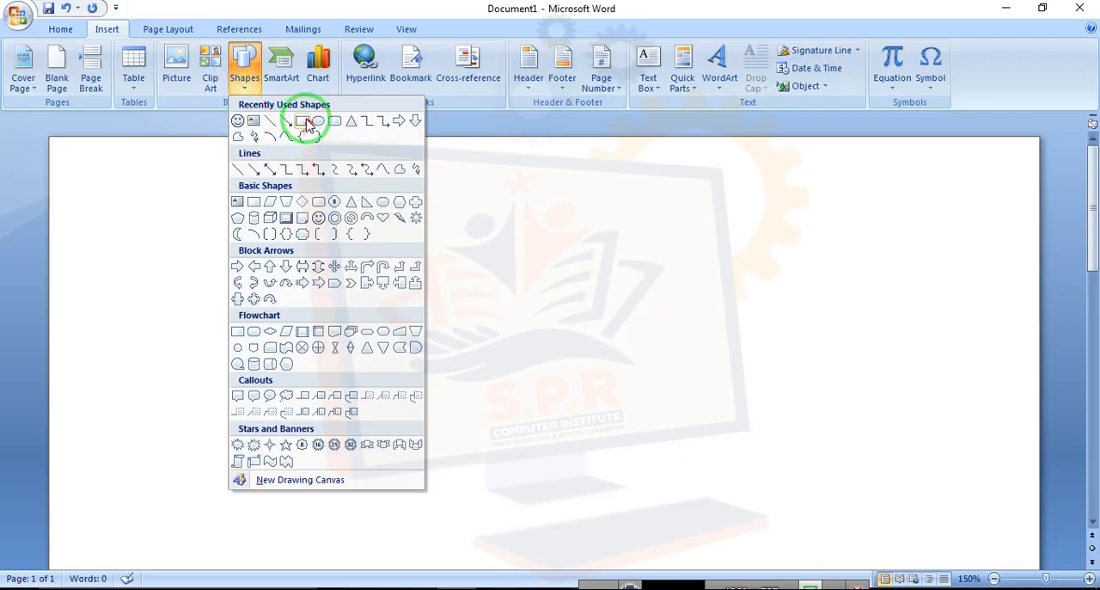
left_click(300, 121)
left_click_drag(393, 292, 604, 435)
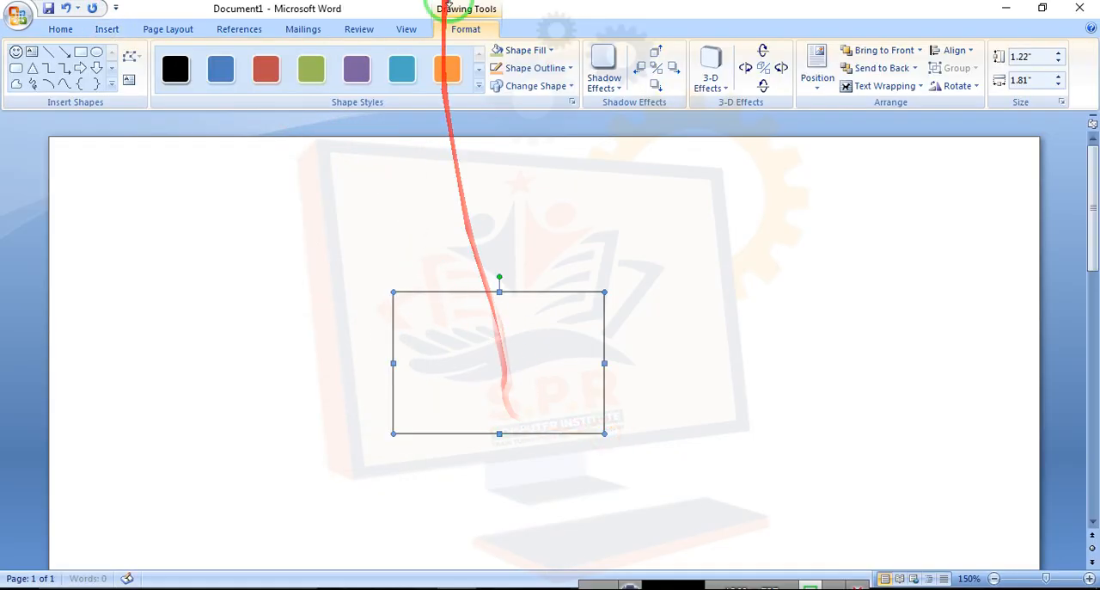
left_click(465, 30)
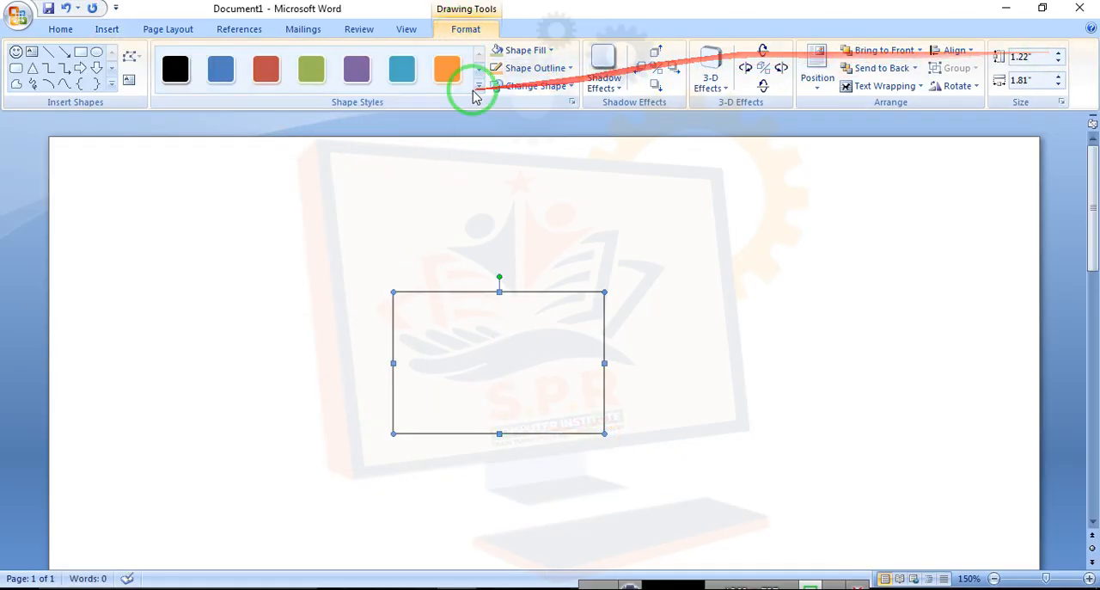